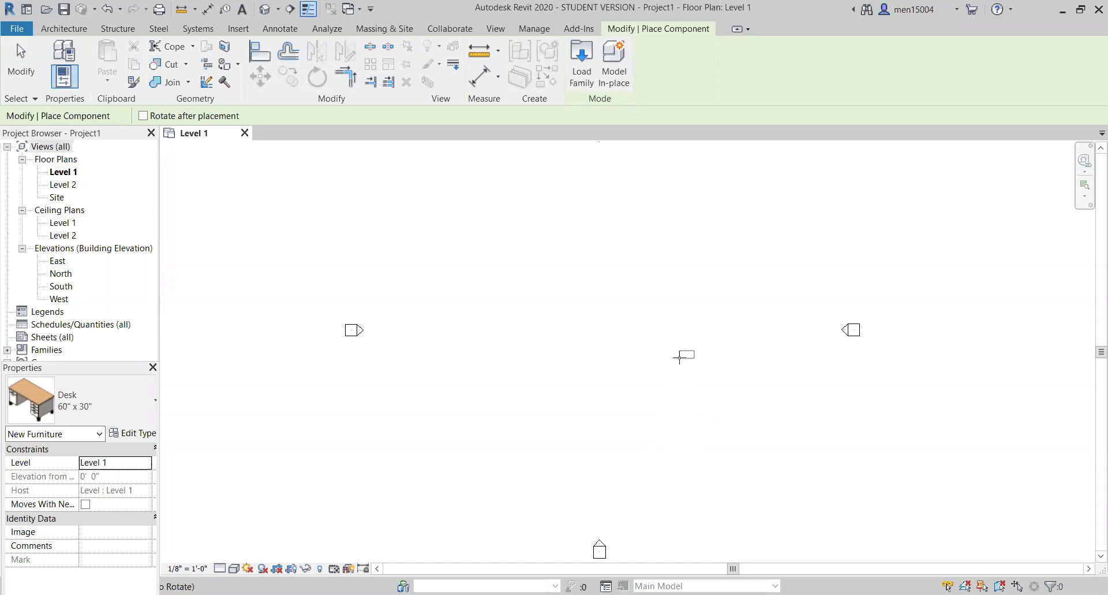
Step: End component placement and delete the desk placed in the Level 1 floor plan
key("Escape")
key("Escape")
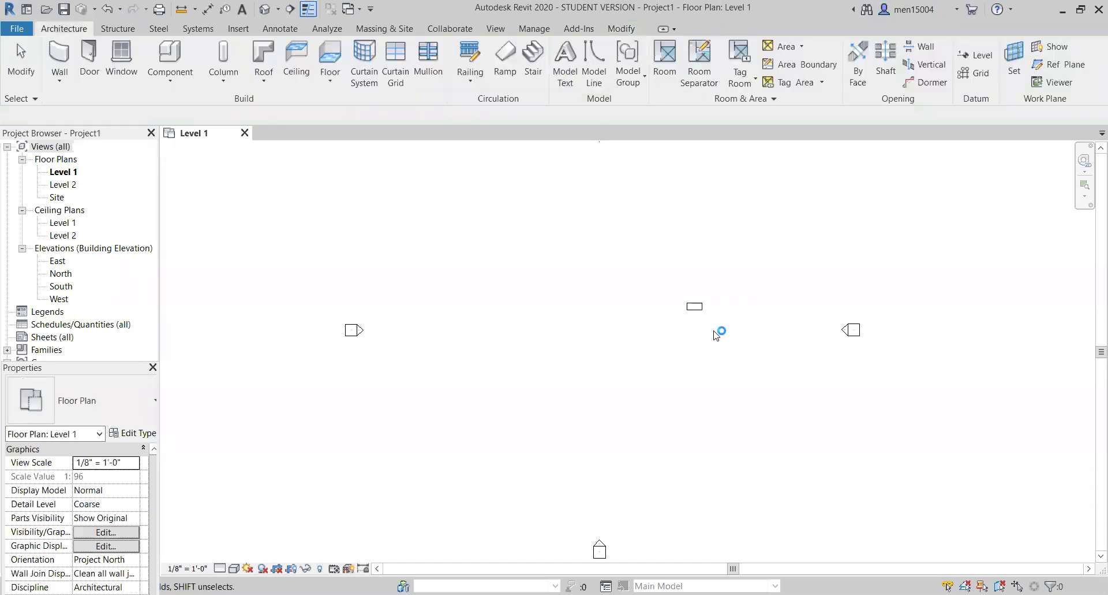
left_click(694, 306)
key("Delete")
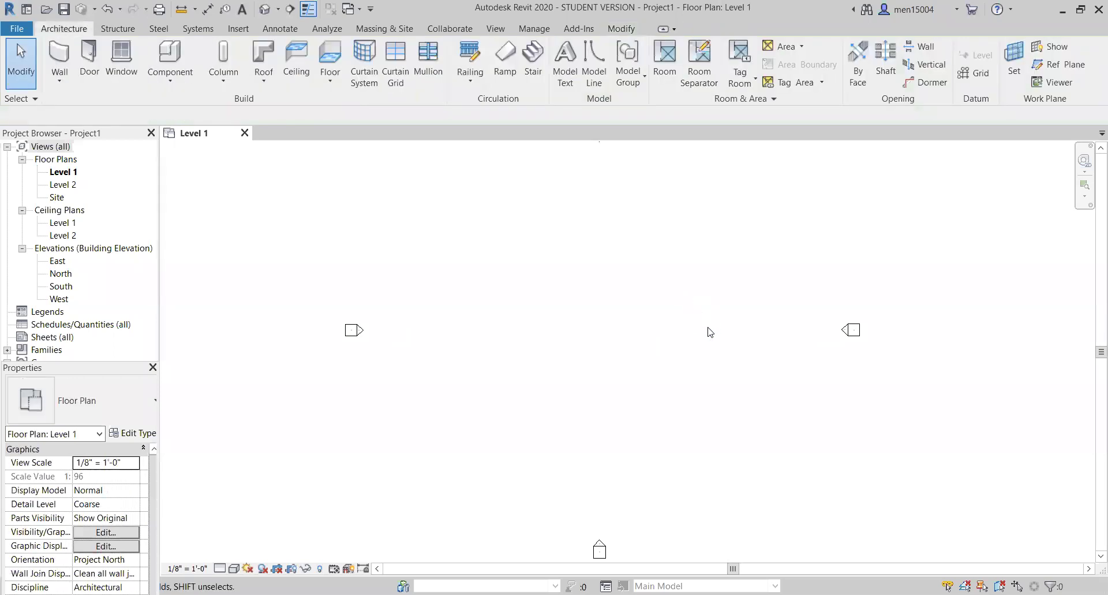
Step: Draw four parallel horizontal reference planes about 16 feet apart, one above another, between the east and west elevation markers
left_click(1046, 69)
scroll(540, 396, "down", 2)
middle_click_drag(557, 391, 543, 388)
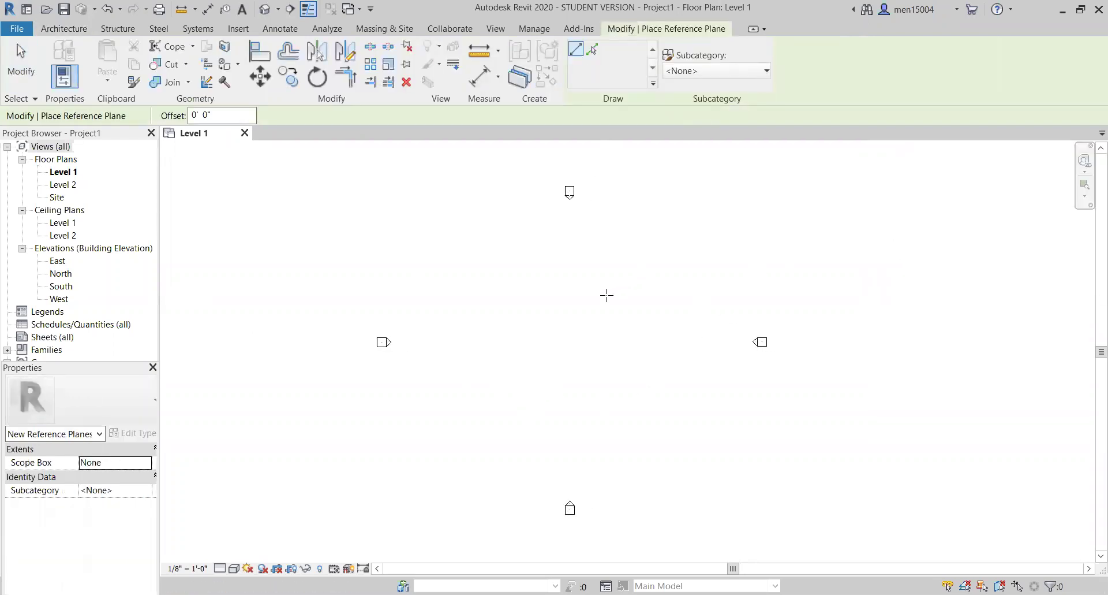
left_click(407, 432)
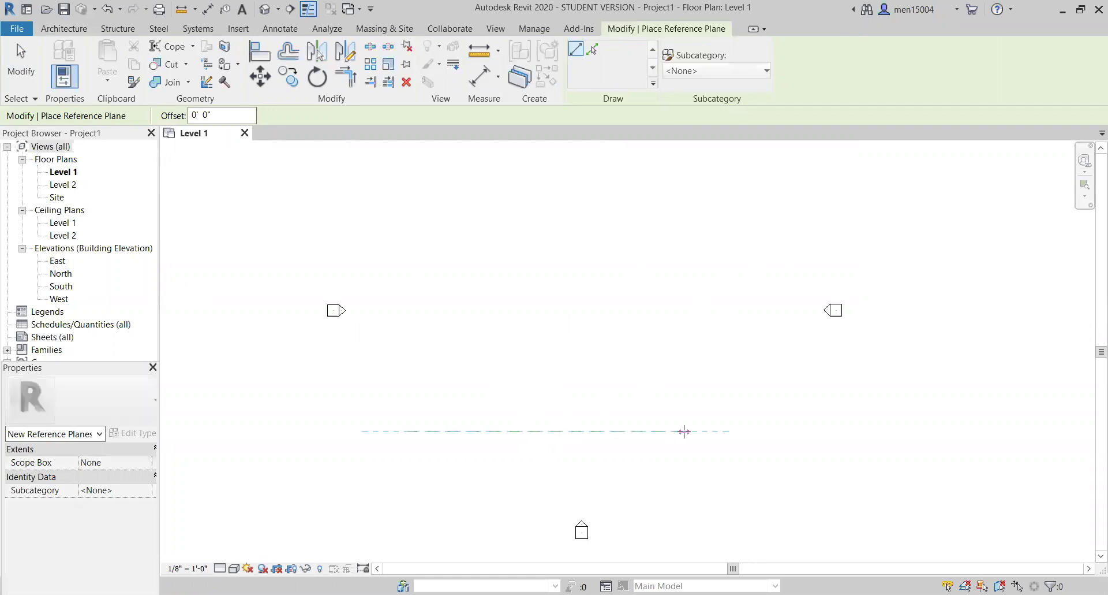
left_click(766, 431)
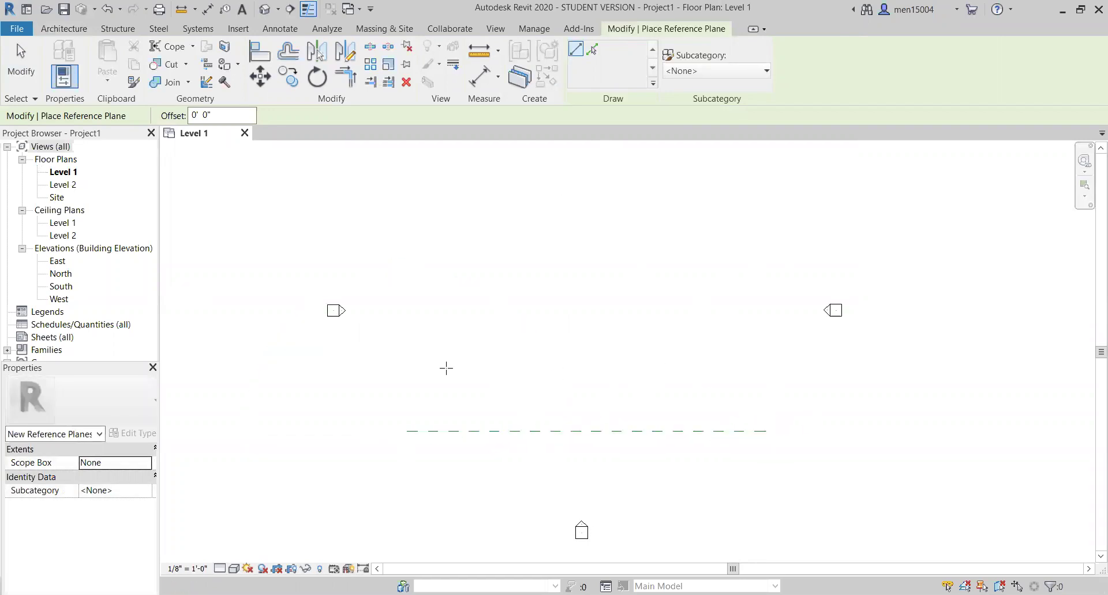
left_click(399, 380)
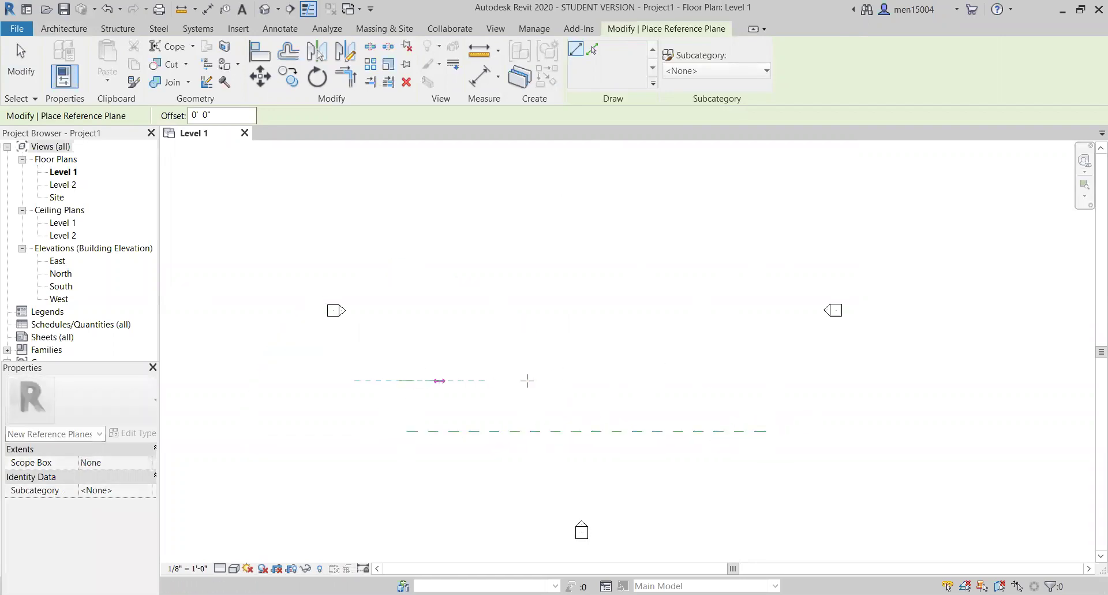
left_click(765, 381)
left_click(388, 329)
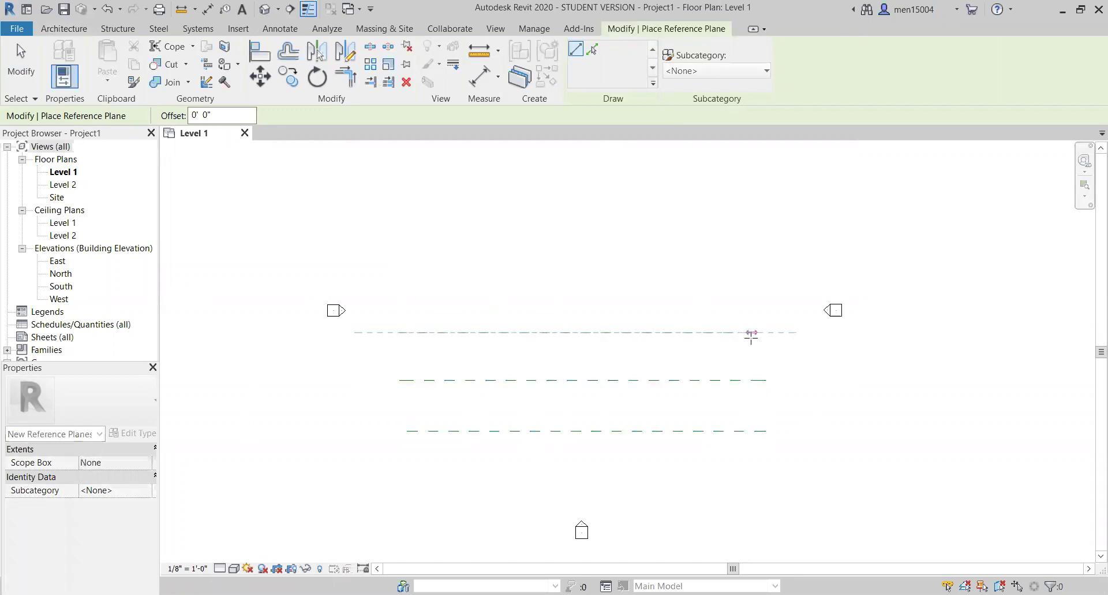
left_click(758, 333)
left_click(403, 283)
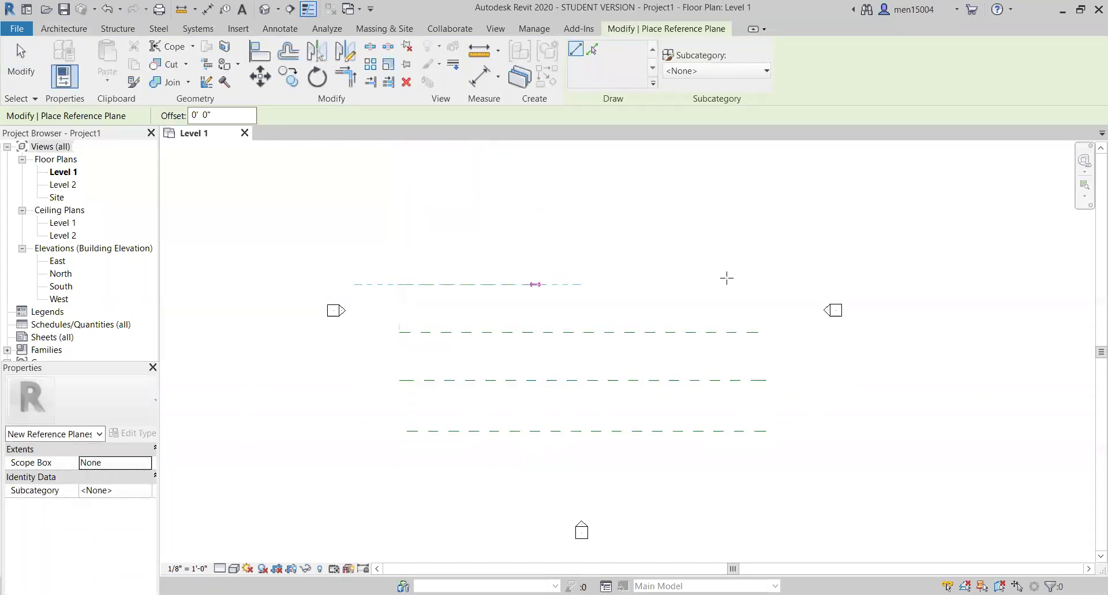
left_click(758, 283)
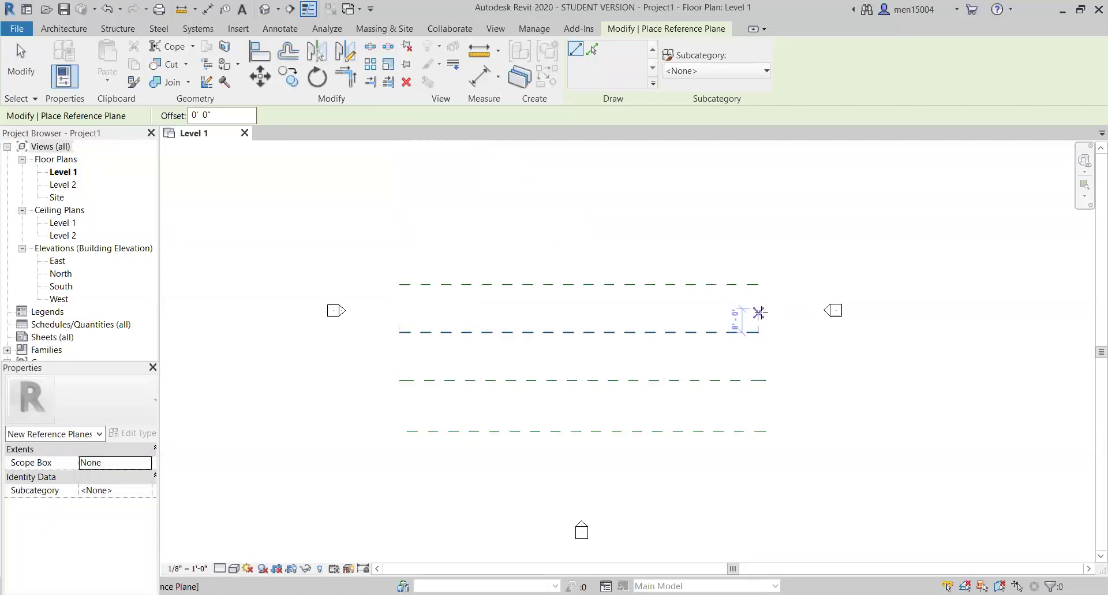
key("Escape")
key("Escape")
Step: Name the lowest reference plane 1
left_click_drag(788, 460, 749, 431)
left_click(554, 488)
scroll(510, 458, "up", 2)
left_click(494, 420)
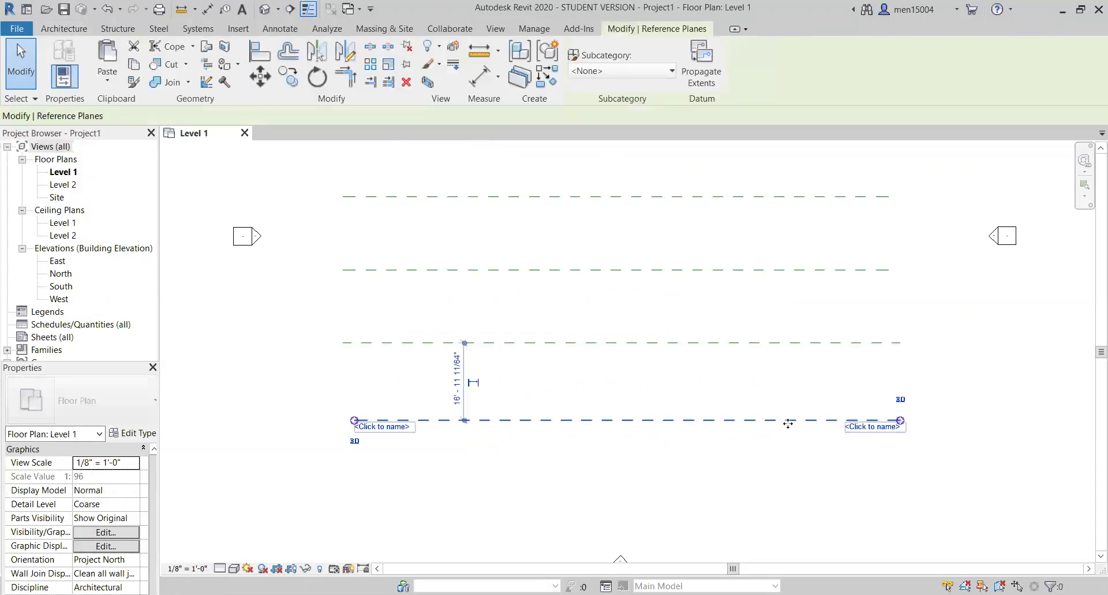
left_click(875, 430)
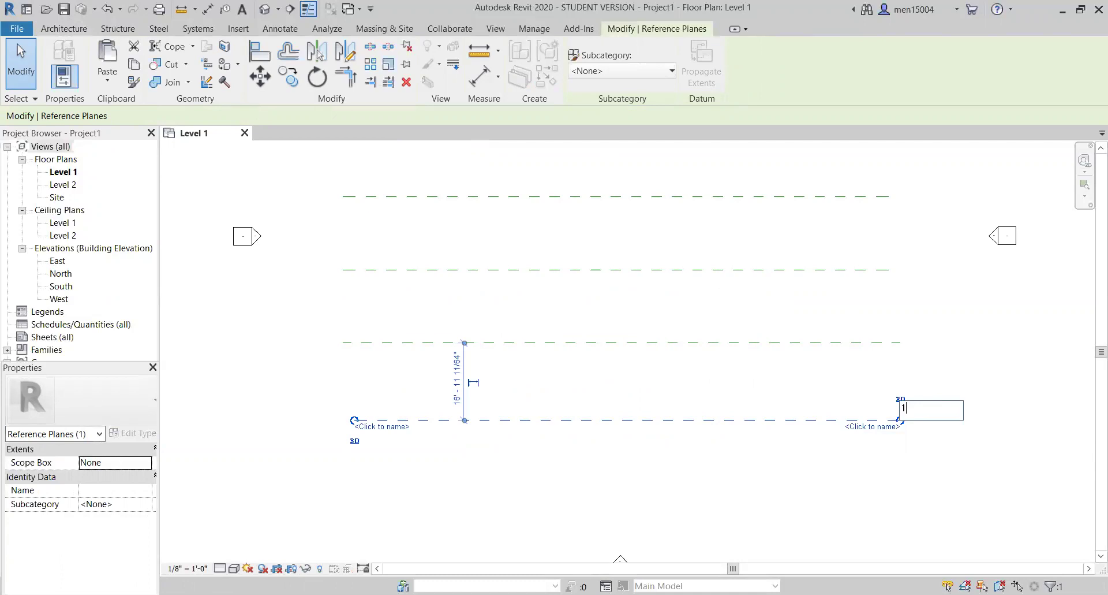
key("Escape")
Step: Name the second-lowest reference plane 2
left_click(901, 343)
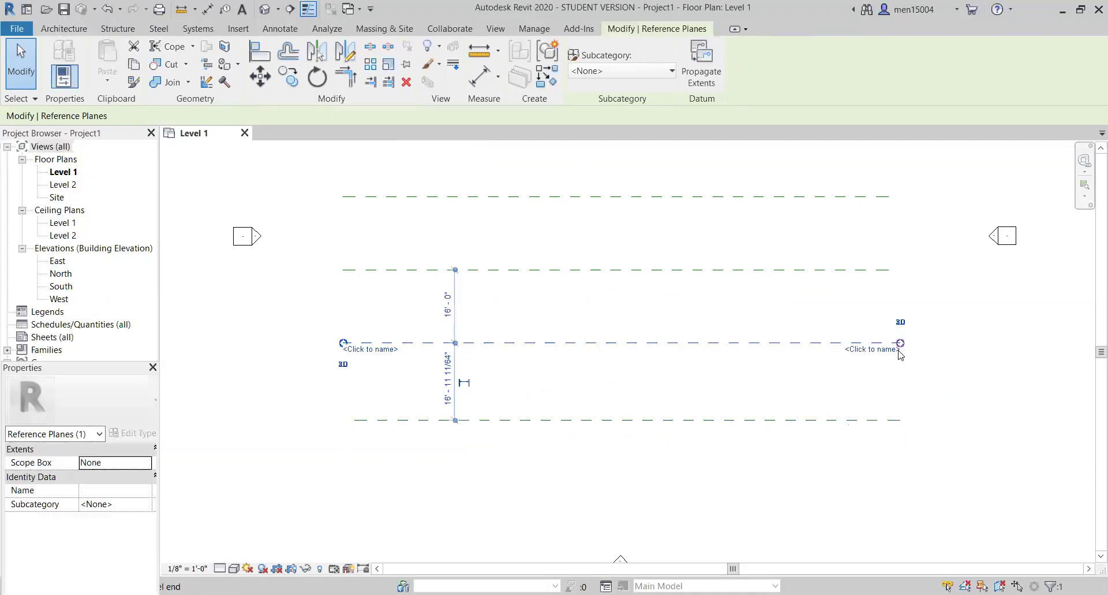
left_click(901, 349)
type("1")
key("Return")
key("Escape")
Step: Name the second-highest reference plane 3 and the uppermost one 4
left_click(874, 277)
left_click(893, 276)
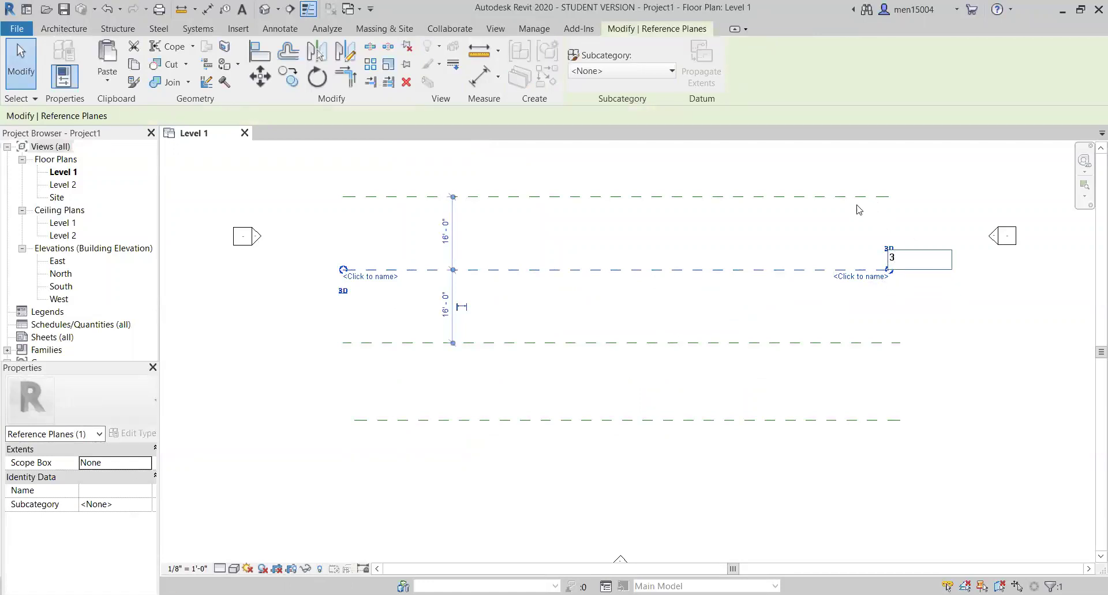
type("3")
key("Return")
left_click(883, 198)
left_click(874, 205)
type("4")
key("Return")
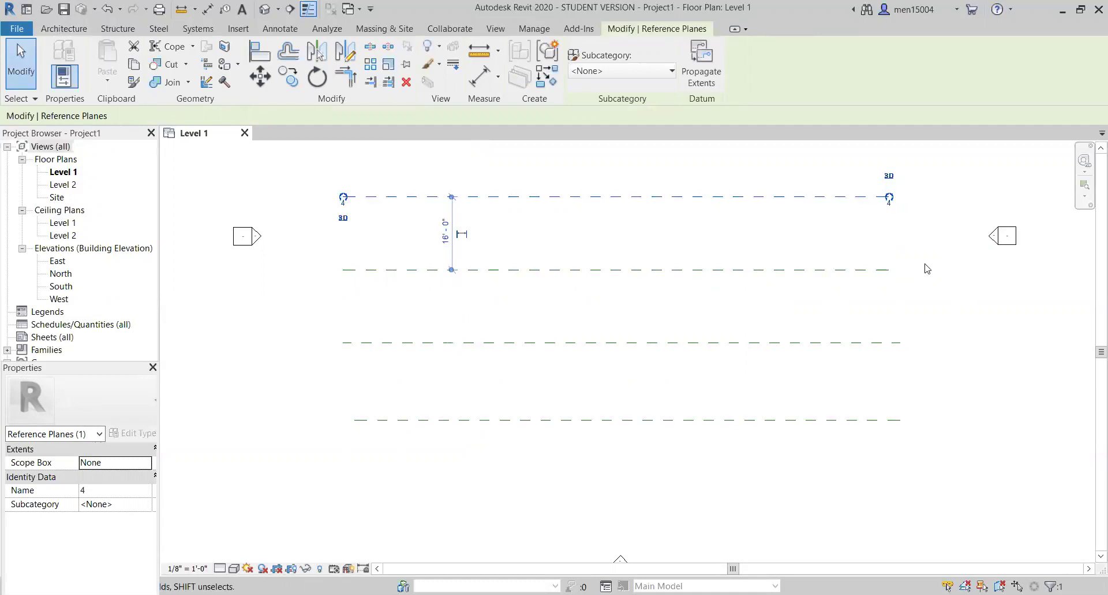
Step: Start an in-place mass with the name Mass 1
scroll(926, 269, "down", 4)
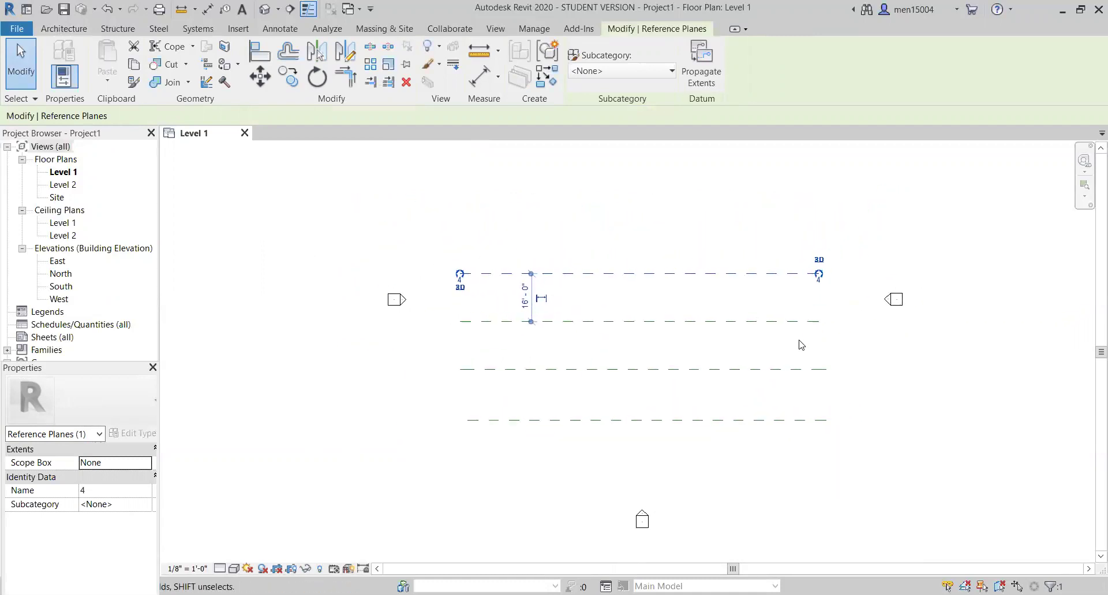
scroll(819, 338, "up", 2)
middle_click_drag(869, 344, 854, 359)
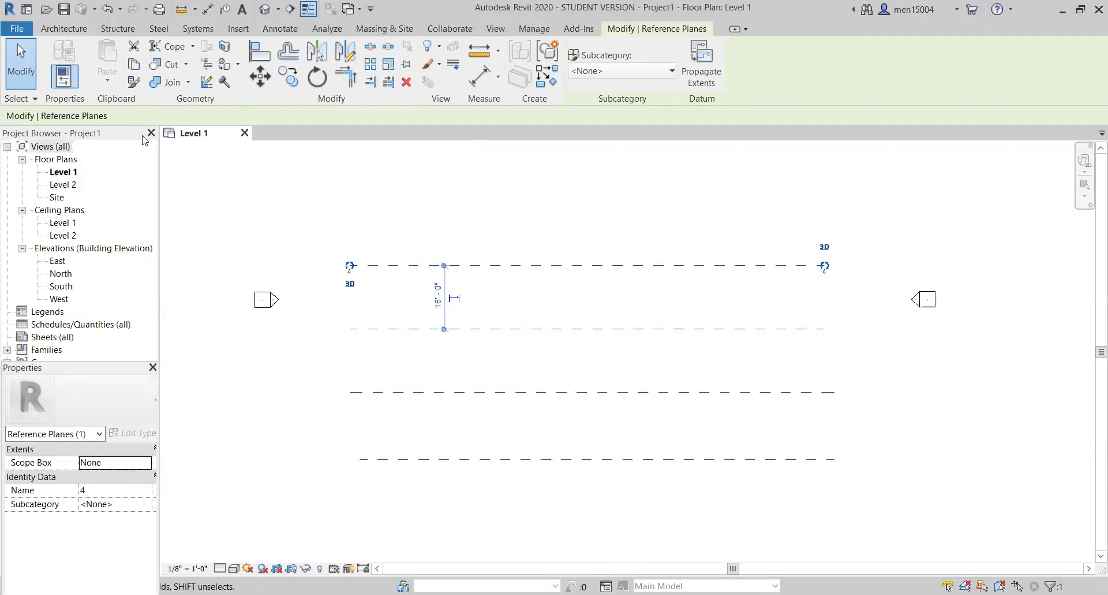
left_click(395, 33)
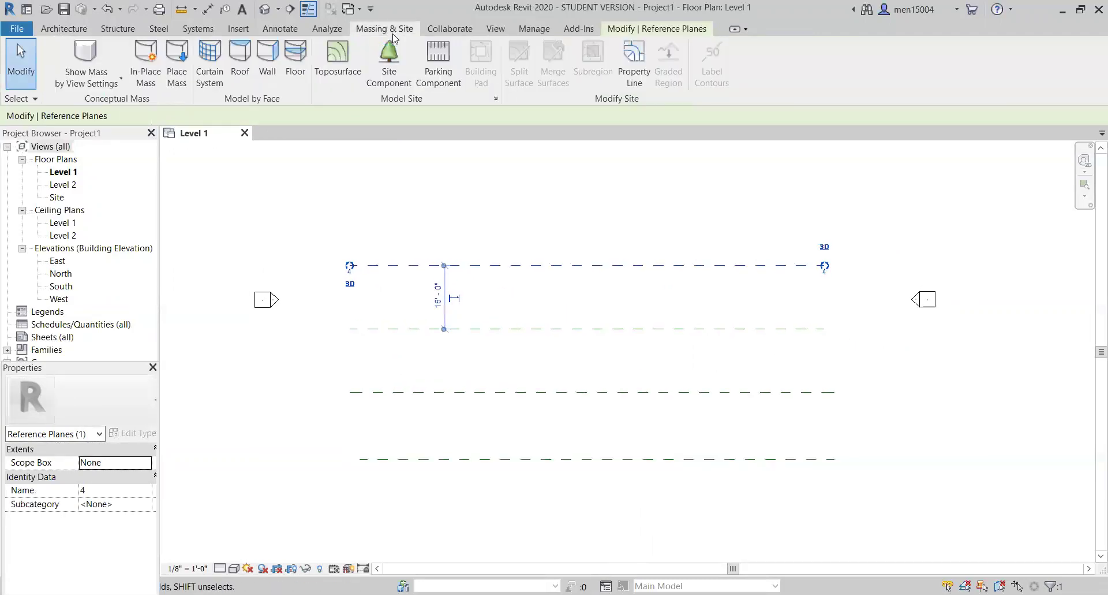
left_click(142, 69)
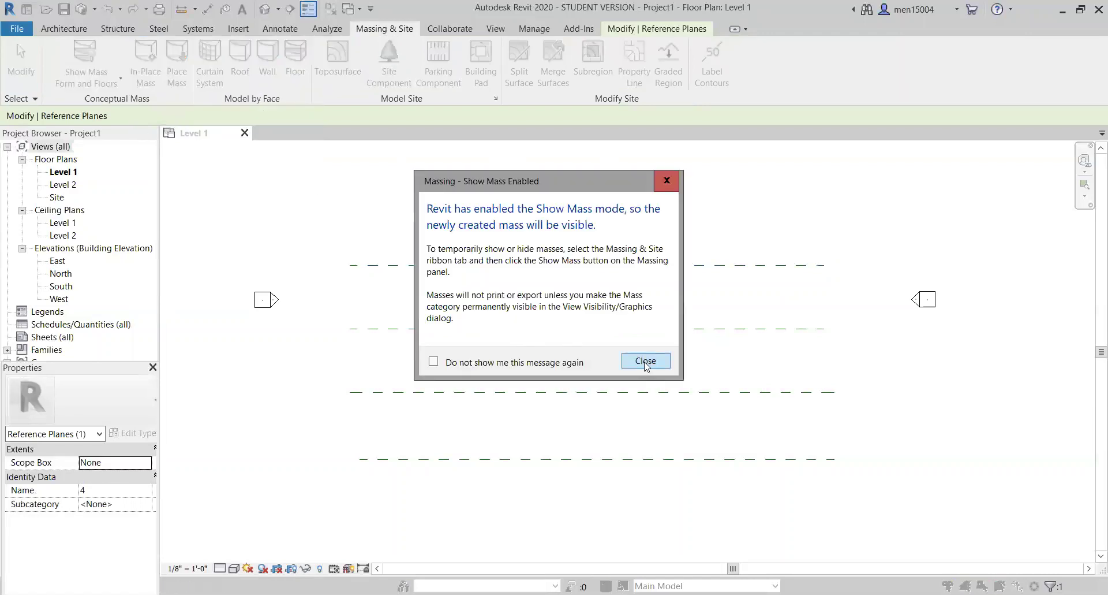
left_click(645, 362)
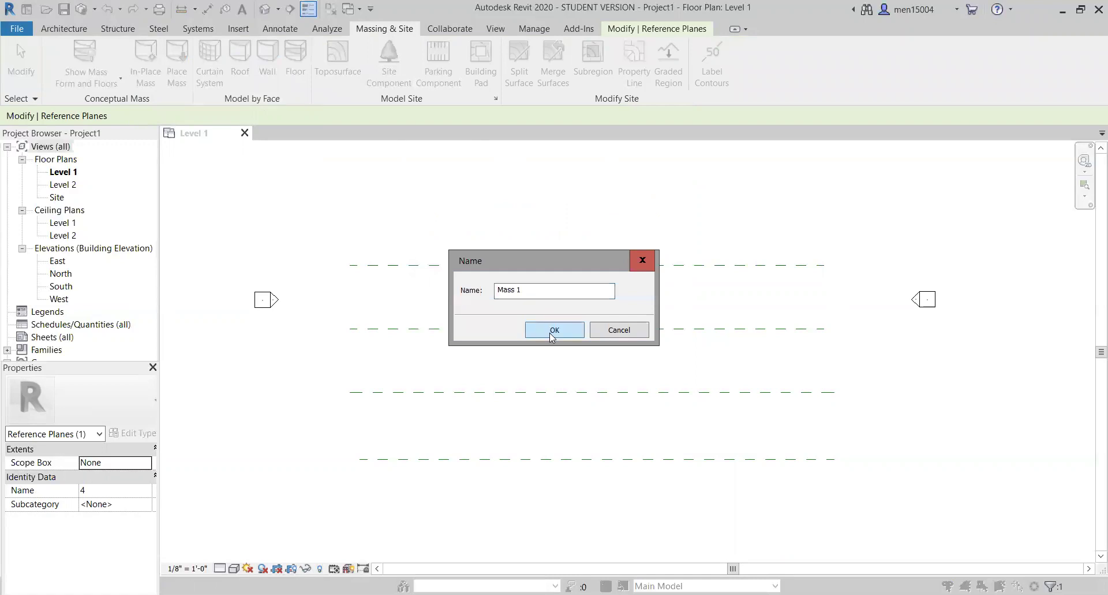
left_click(550, 333)
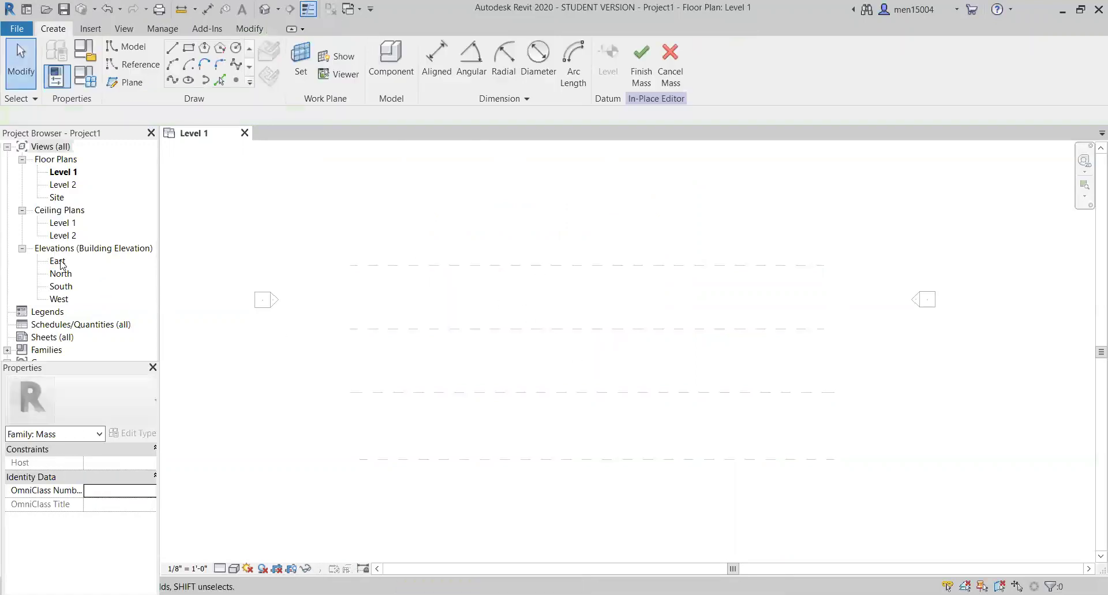
Step: Open the South building elevation and bring both level lines into view
double_click(61, 286)
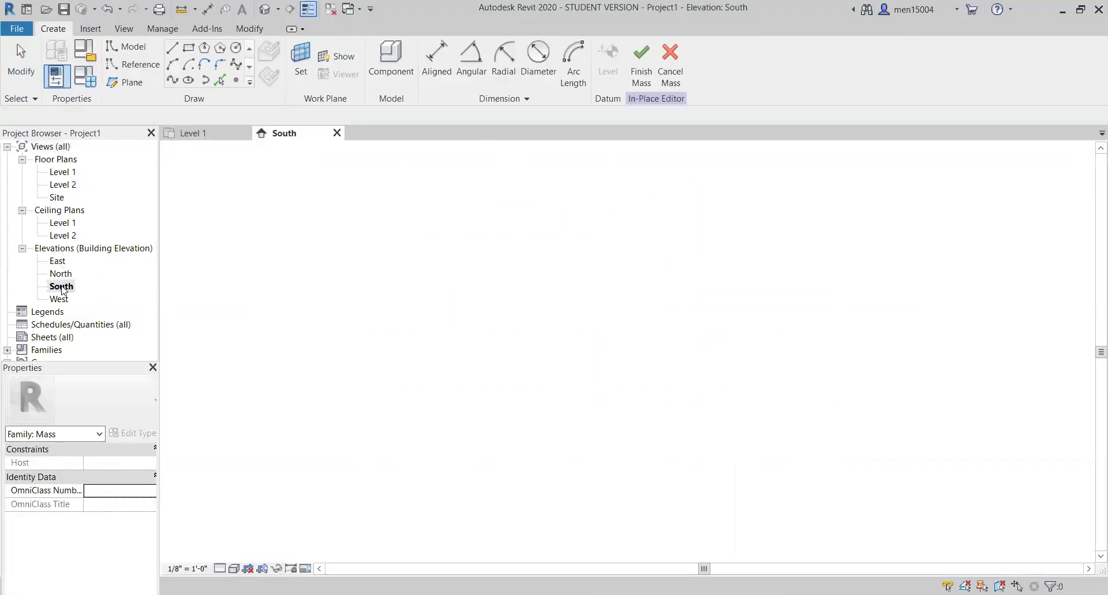
scroll(545, 379, "up", 1)
scroll(445, 259, "down", 1)
middle_click_drag(446, 260, 478, 295)
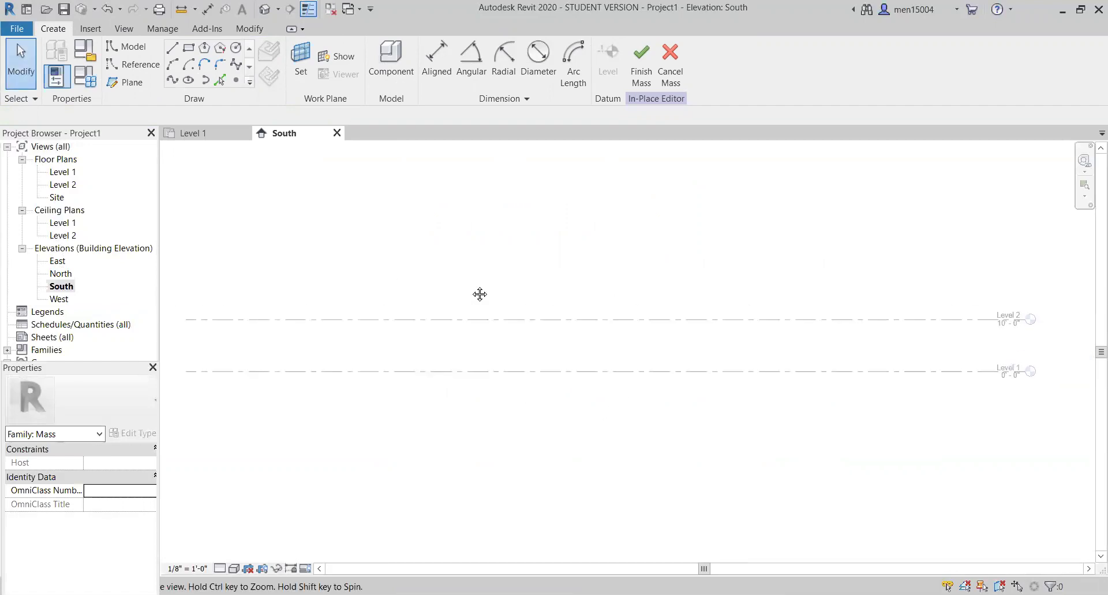
Step: Set the work plane by name to Reference Plane : 1
left_click(296, 62)
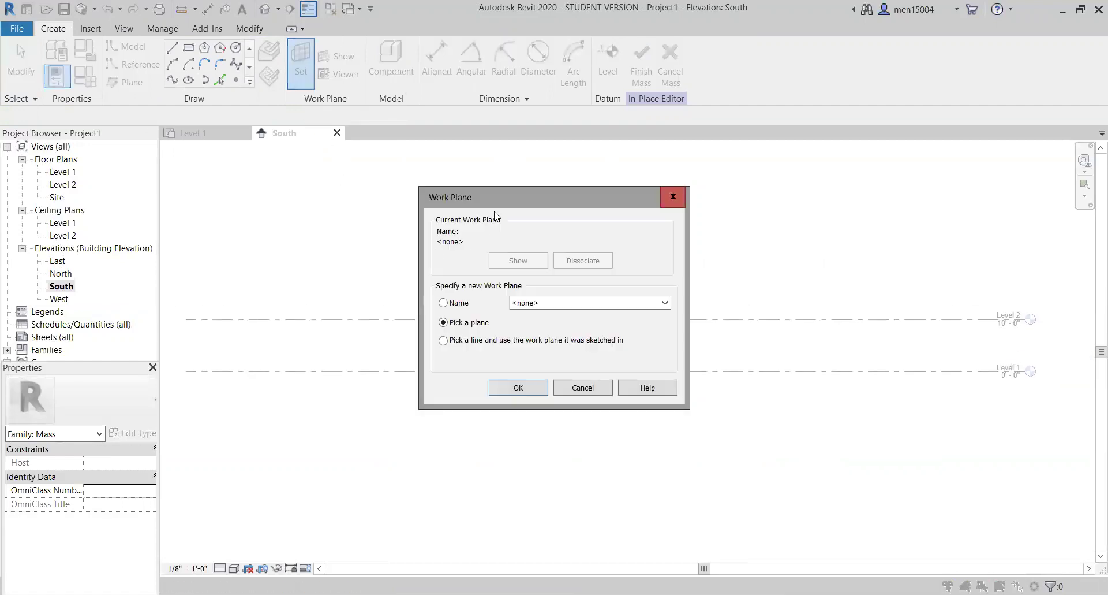
left_click(455, 303)
left_click(578, 303)
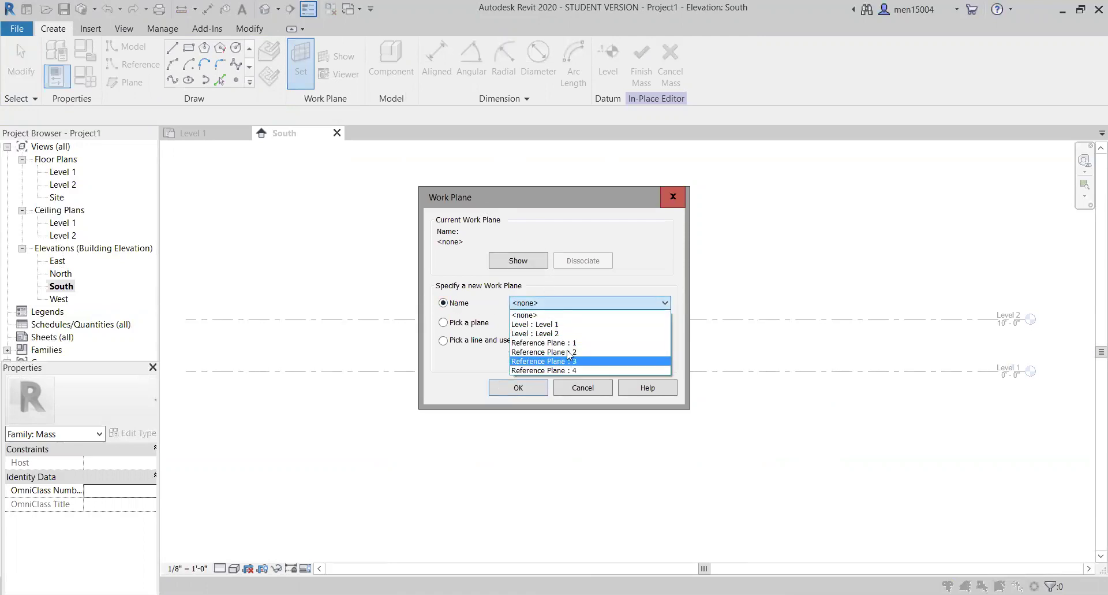
left_click(537, 333)
left_click(563, 303)
left_click(567, 343)
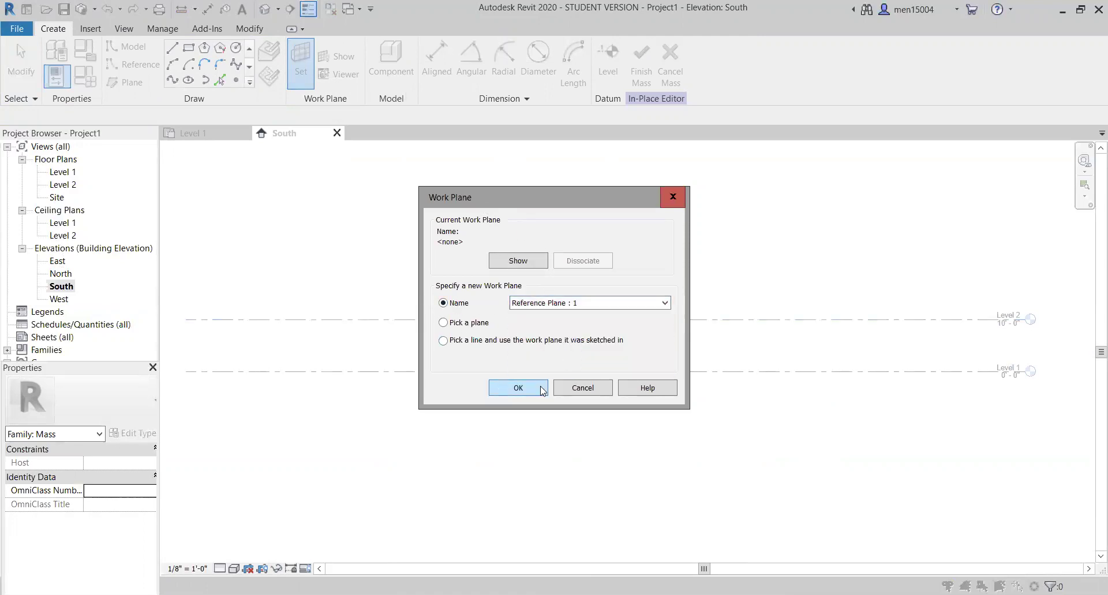
left_click(518, 387)
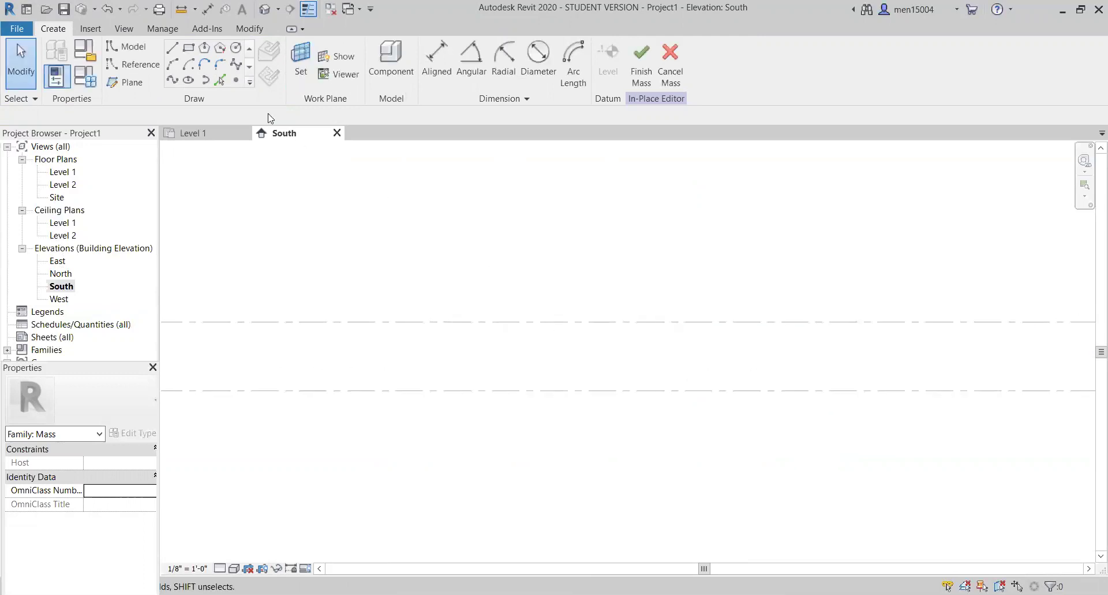
Step: Sketch a wavy open spline with eight control points, starting and ending on the Level 1 line
left_click(172, 65)
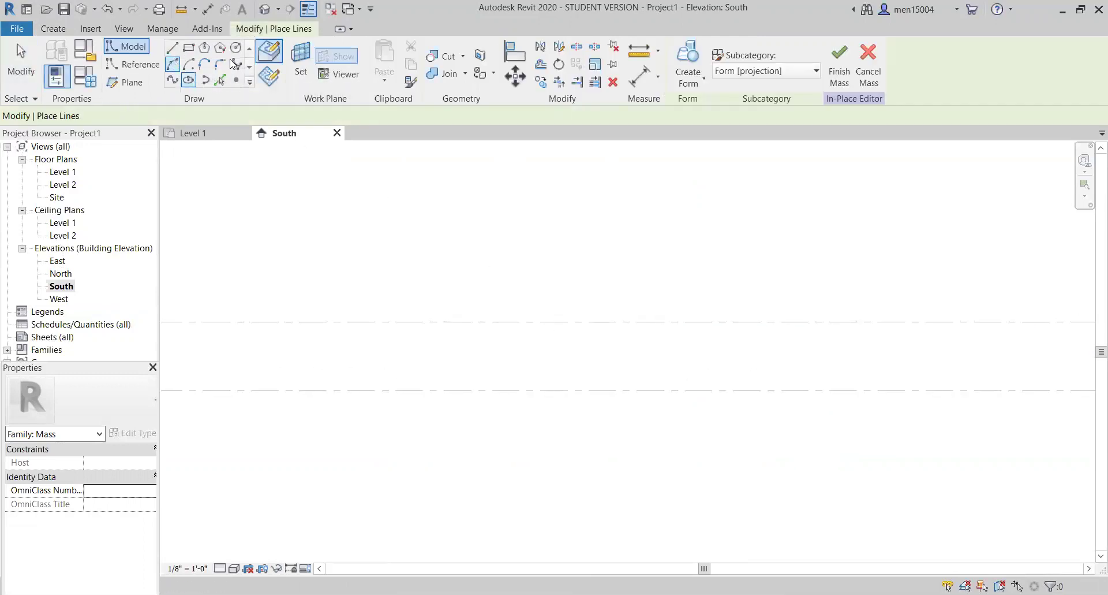
left_click(236, 64)
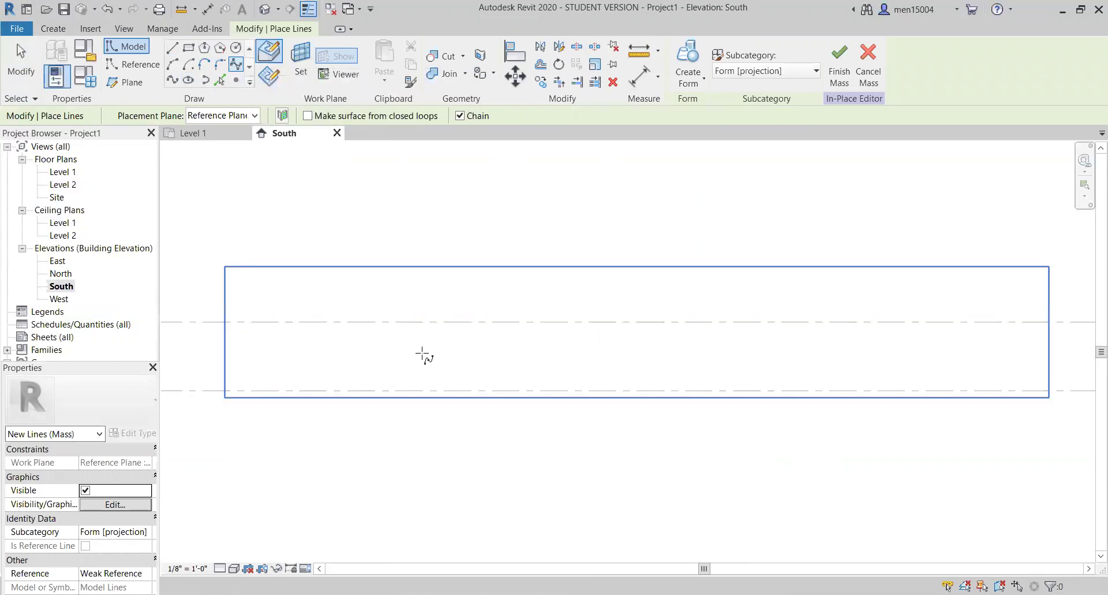
left_click(328, 390)
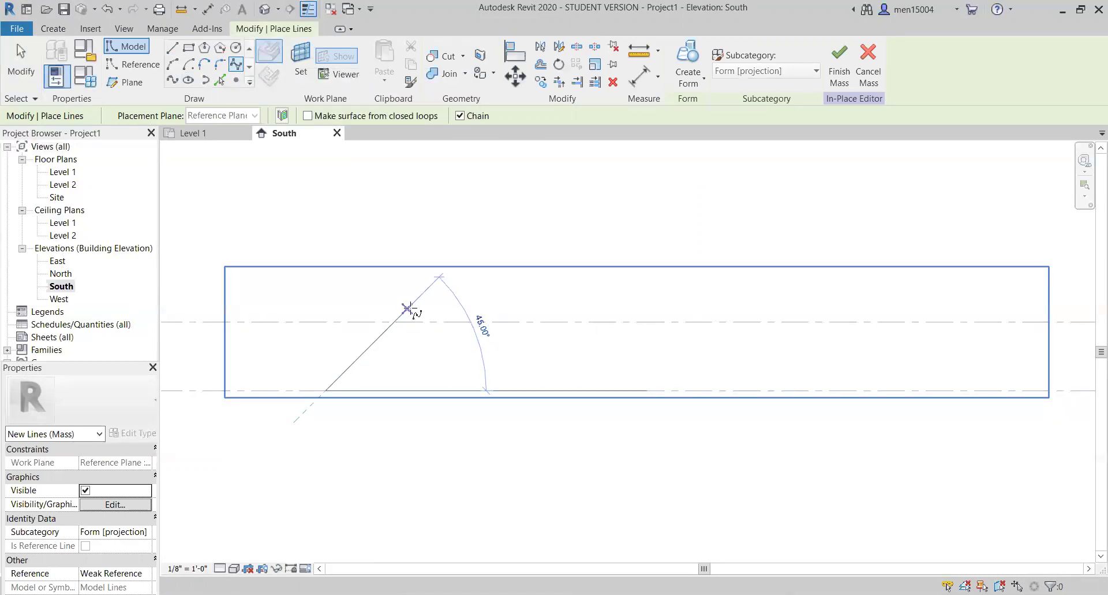
left_click(413, 303)
left_click(493, 349)
left_click(559, 295)
left_click(641, 344)
left_click(703, 363)
left_click(784, 312)
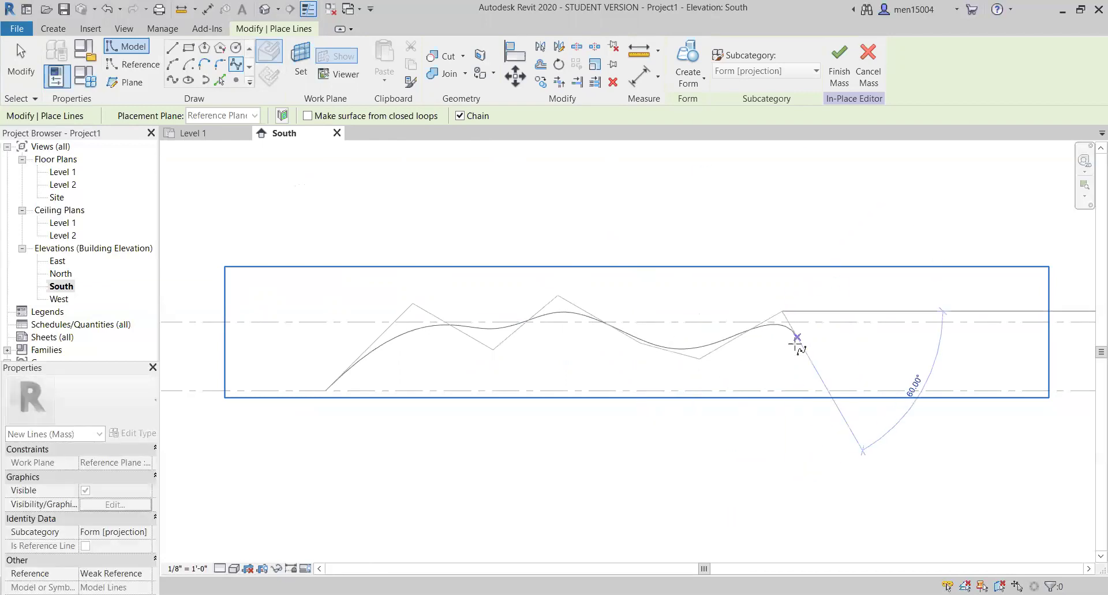
left_click(839, 391)
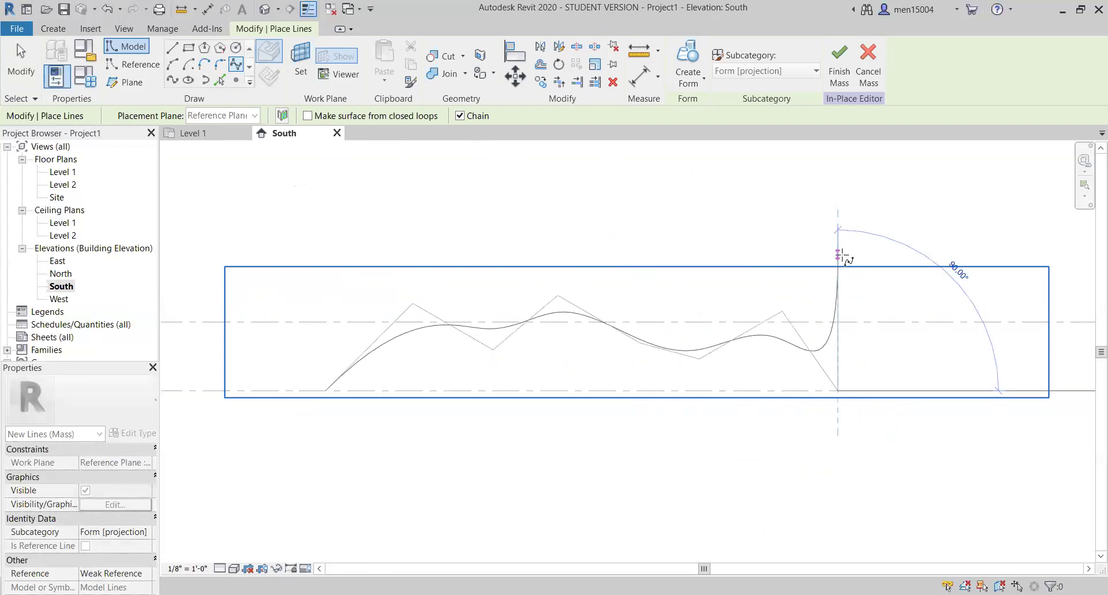
key("Escape")
key("Escape")
Step: Move both end points of the wavy spline up onto the Level 2 line
left_click(355, 372)
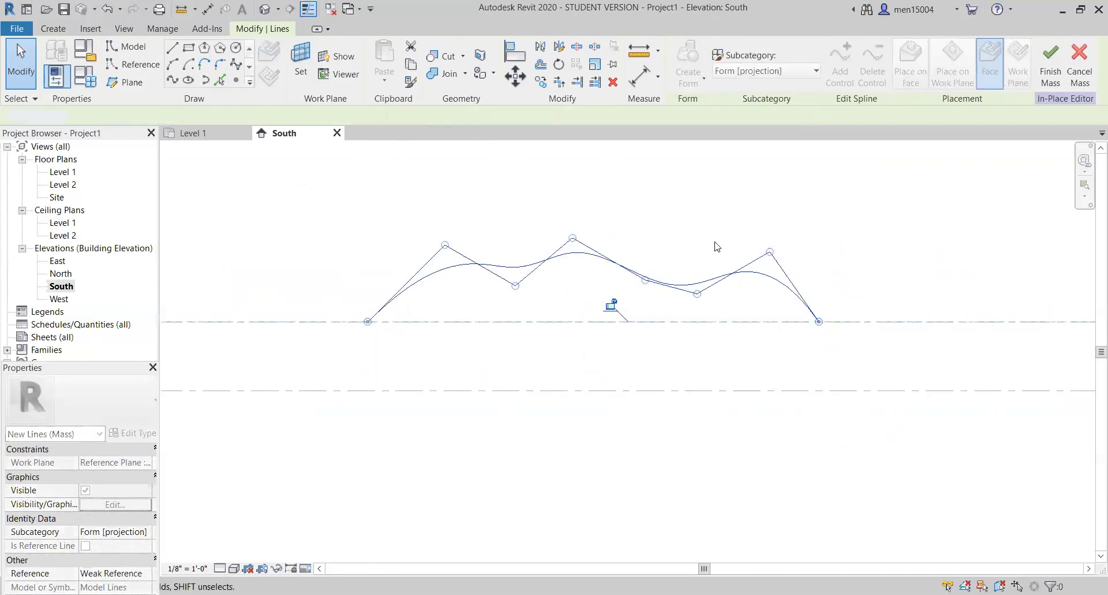
left_click(716, 246)
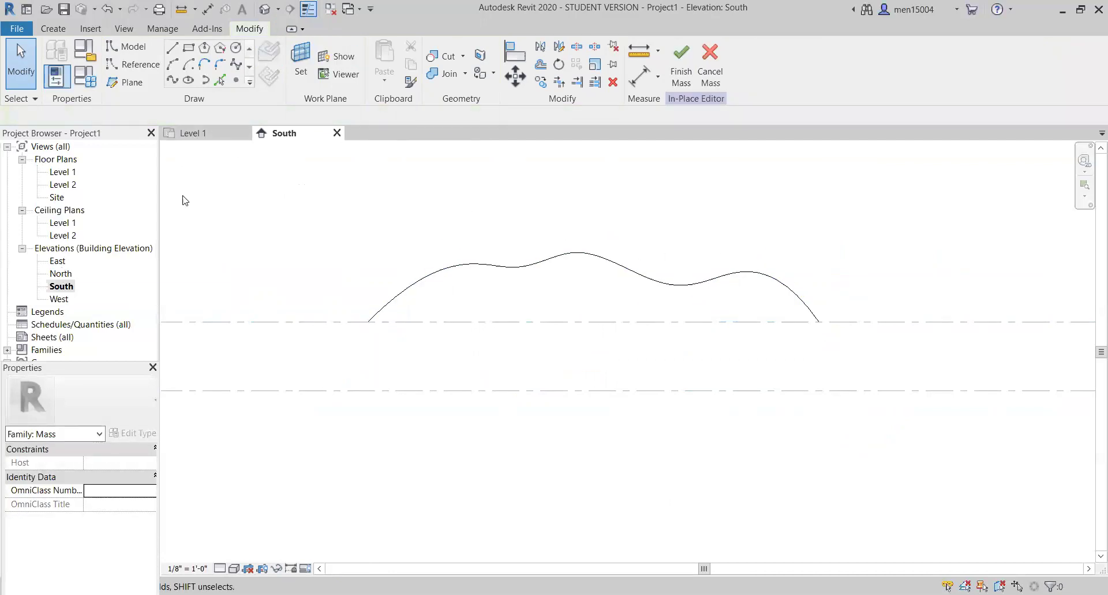
Step: Set the work plane by name to Reference Plane : 2
left_click(300, 63)
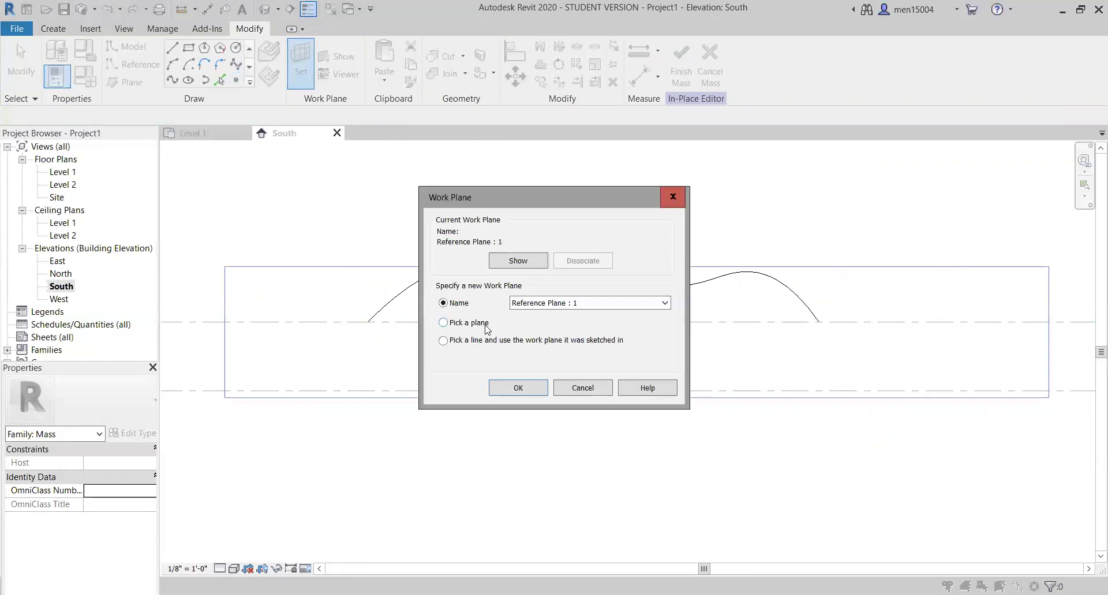
left_click(577, 303)
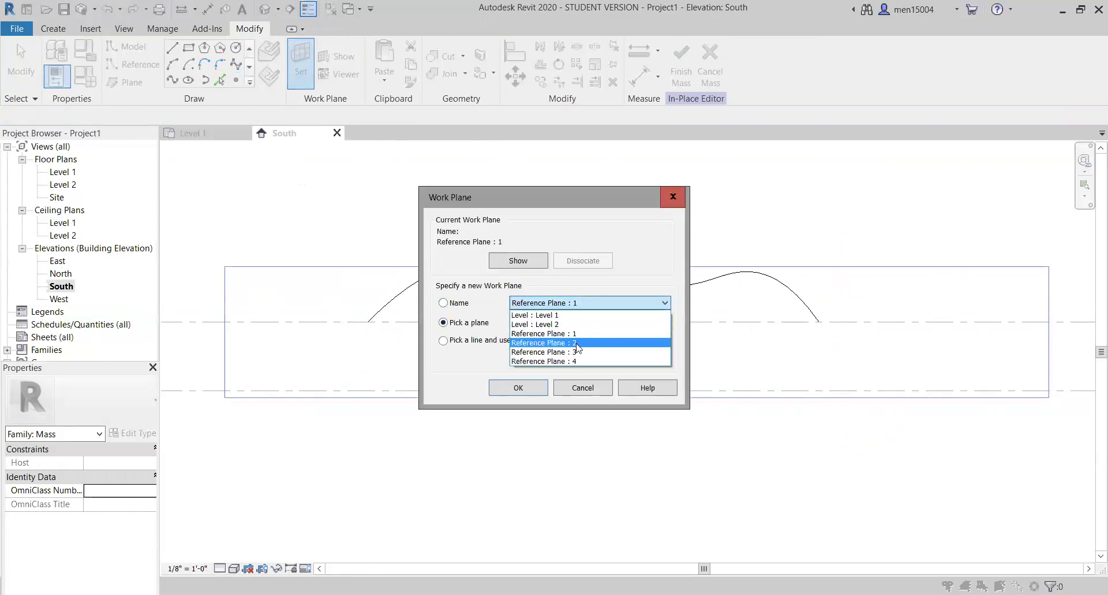
left_click(579, 342)
left_click(516, 388)
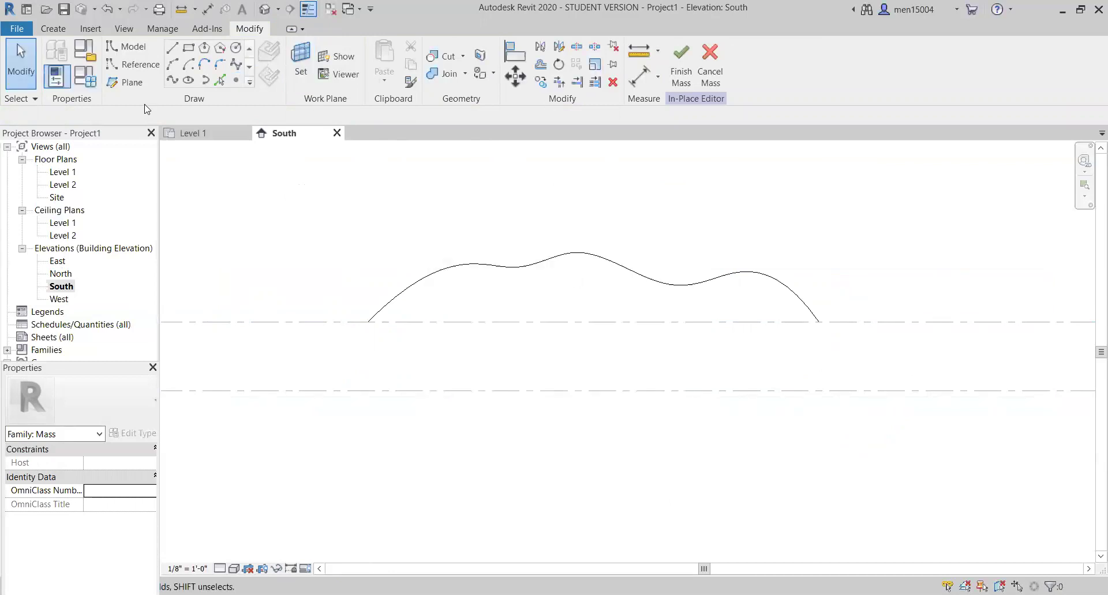
Step: Sketch a second, flatter wavy spline with eight control points between the first spline's end points on the Level 2 line
left_click(236, 64)
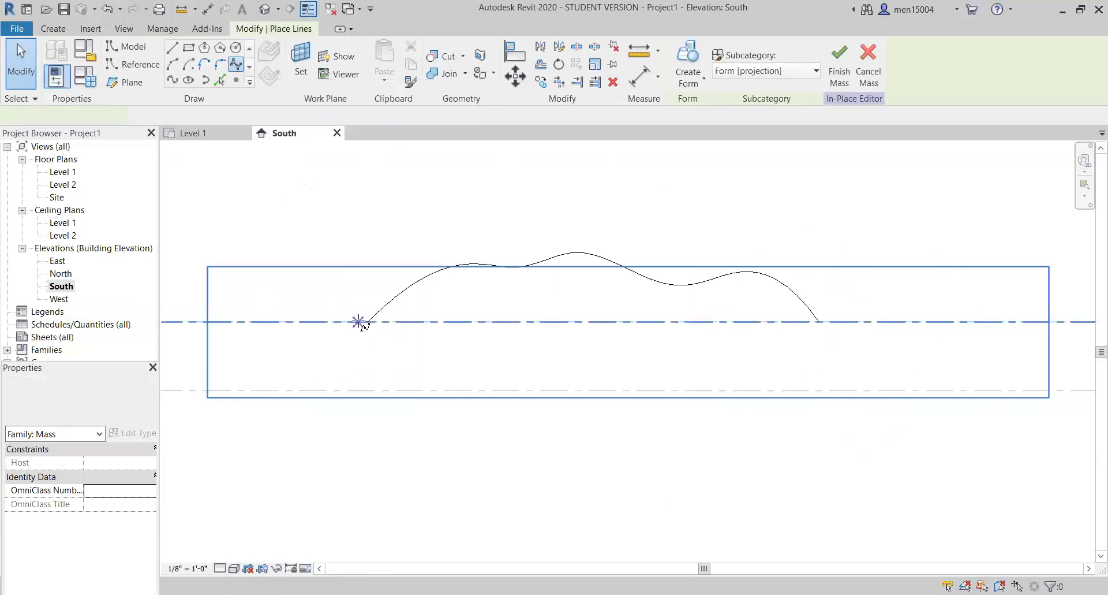
left_click(368, 322)
left_click(486, 282)
left_click(550, 297)
left_click(596, 244)
left_click(645, 291)
left_click(703, 302)
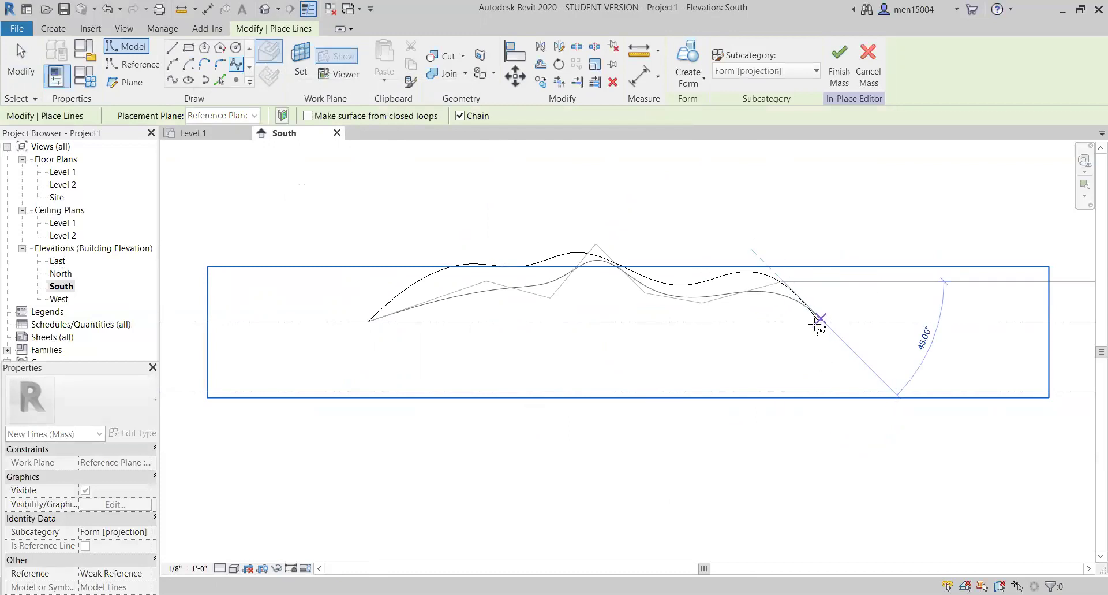
left_click(820, 321)
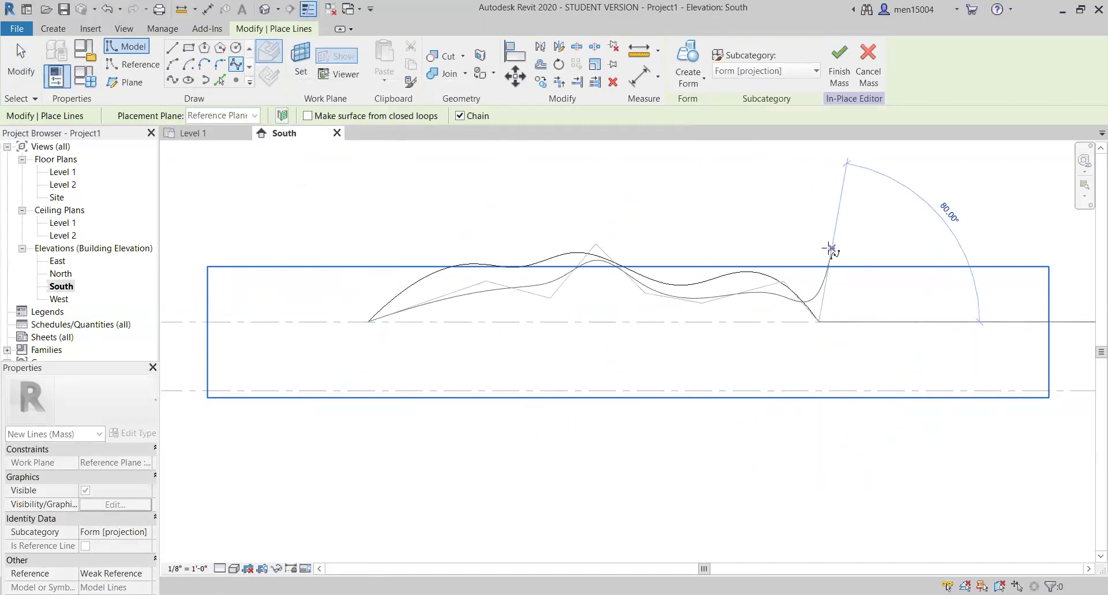
key("Escape")
key("Escape")
Step: Set the work plane by name to Reference Plane : 3
left_click(300, 70)
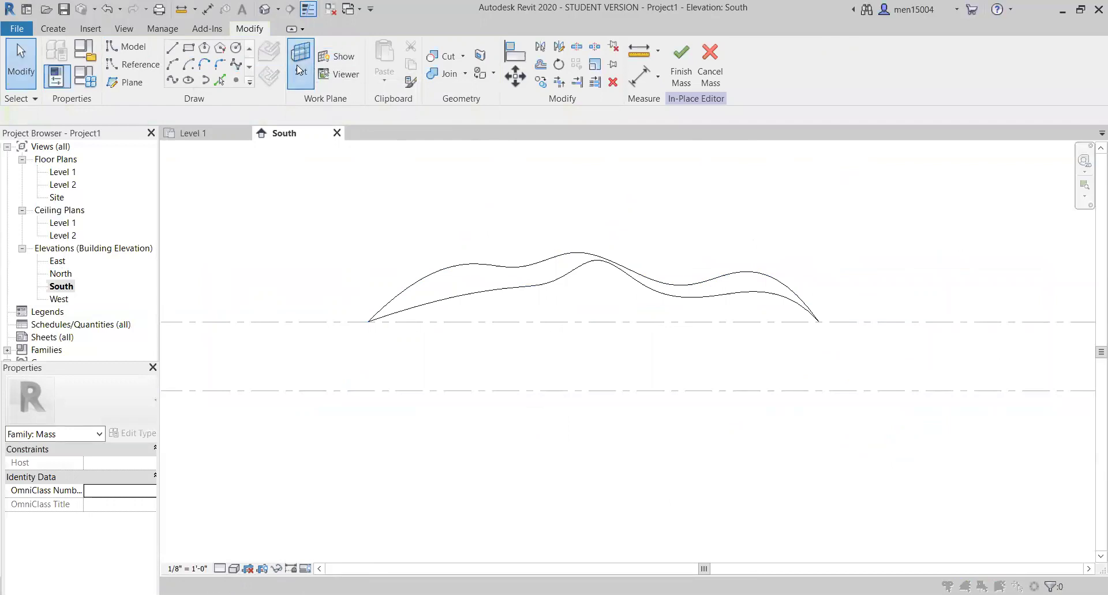
left_click(580, 302)
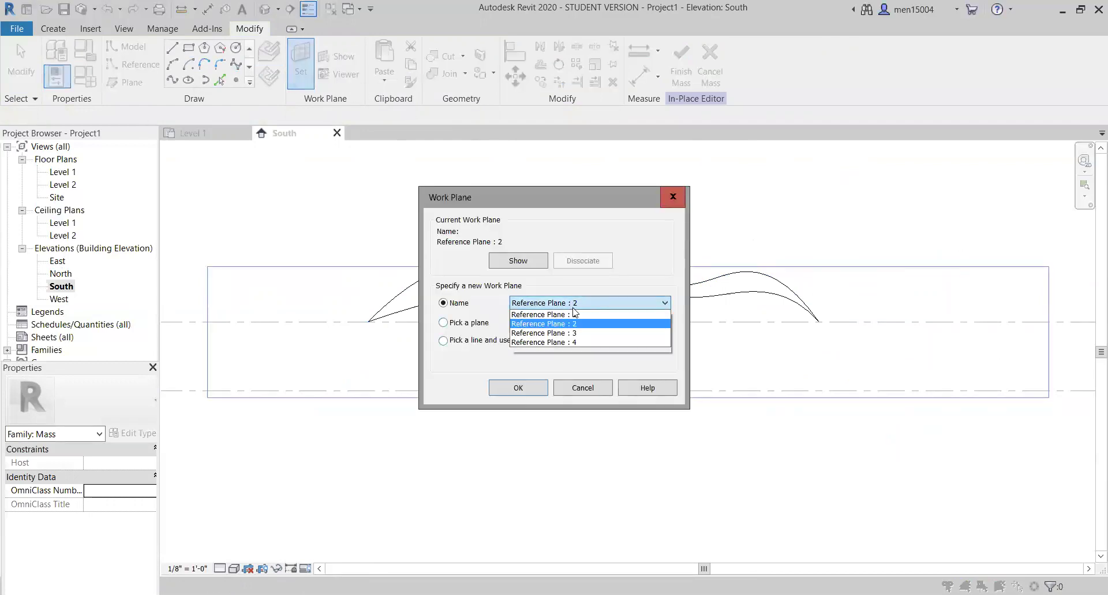
left_click(585, 352)
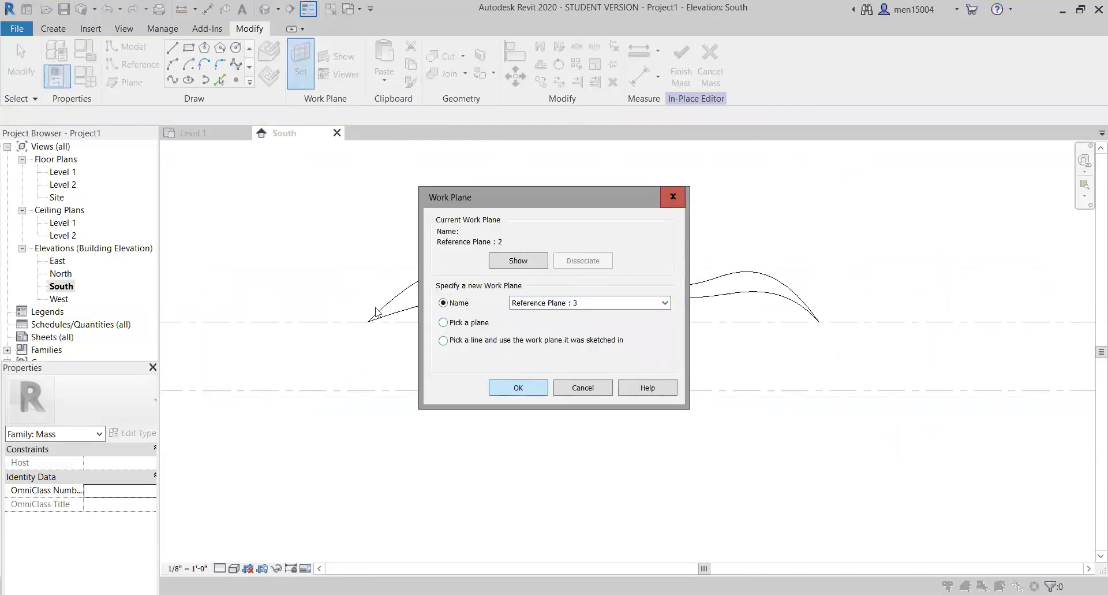
left_click(518, 387)
Step: Sketch a third wavy spline with a high first crest and eleven control points between the shared end points on the Level 2 line
left_click(236, 64)
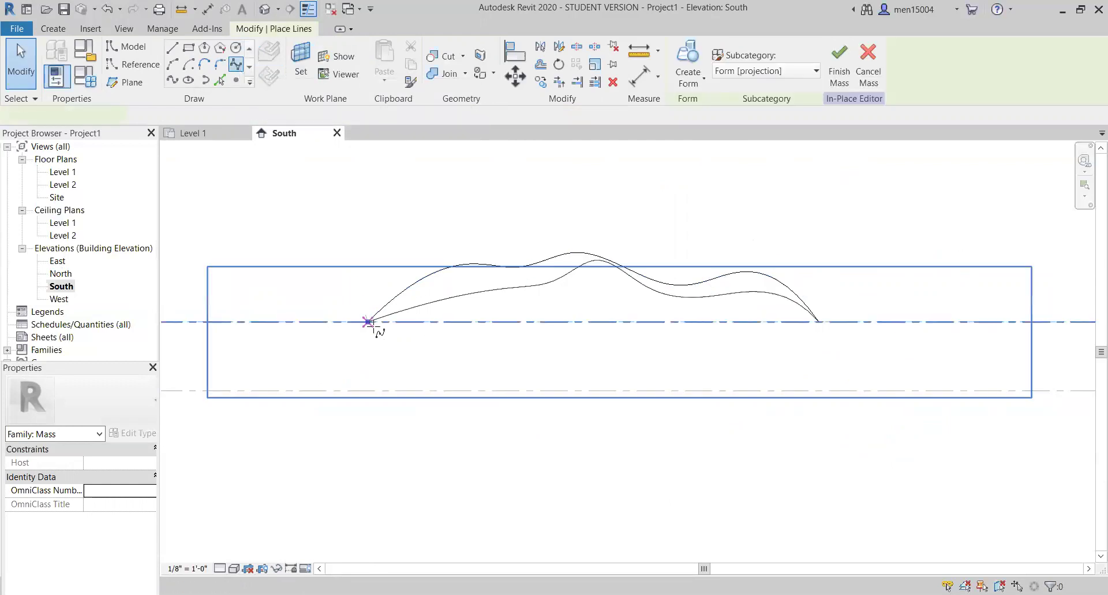
left_click(369, 321)
left_click(493, 248)
left_click(512, 292)
left_click(546, 300)
left_click(590, 280)
left_click(616, 252)
left_click(648, 245)
left_click(716, 312)
left_click(786, 272)
left_click(819, 322)
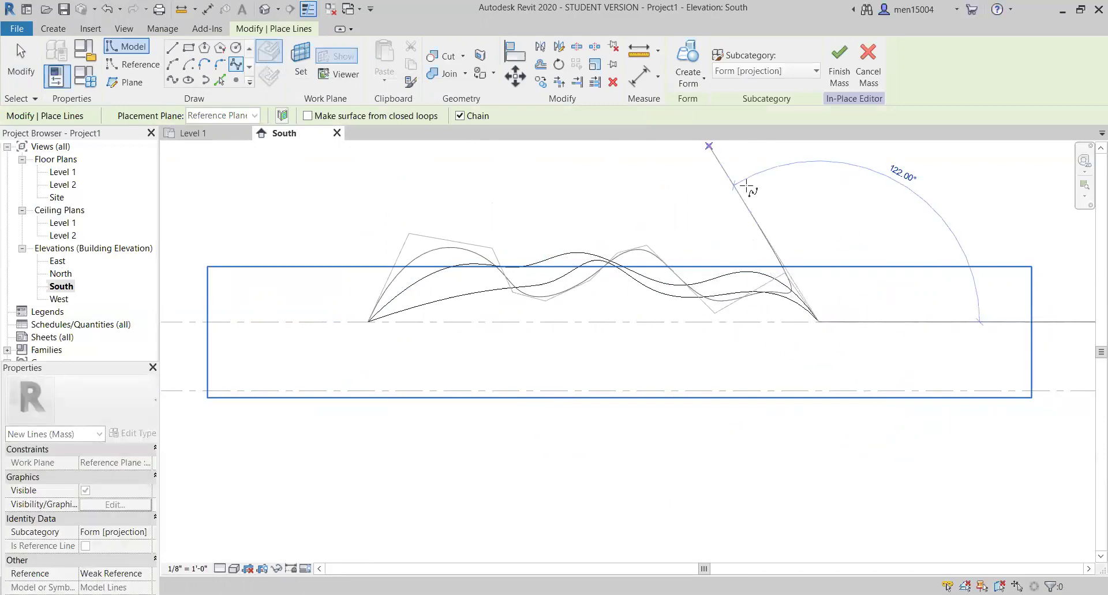
key("Escape")
key("Escape")
Step: Set the work plane by name to Reference Plane : 4
left_click(300, 61)
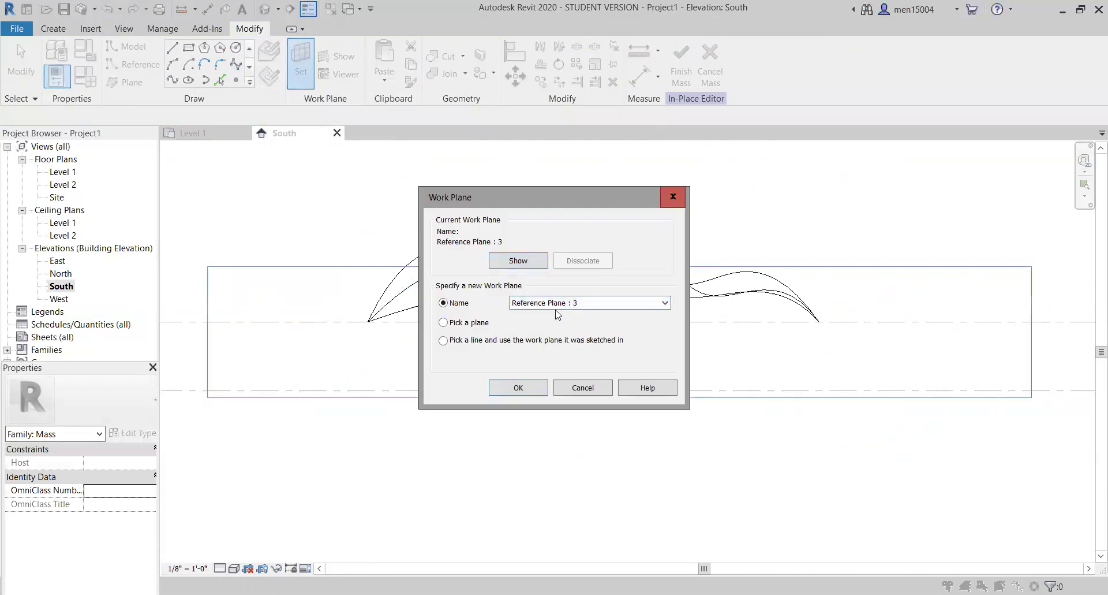
left_click(567, 302)
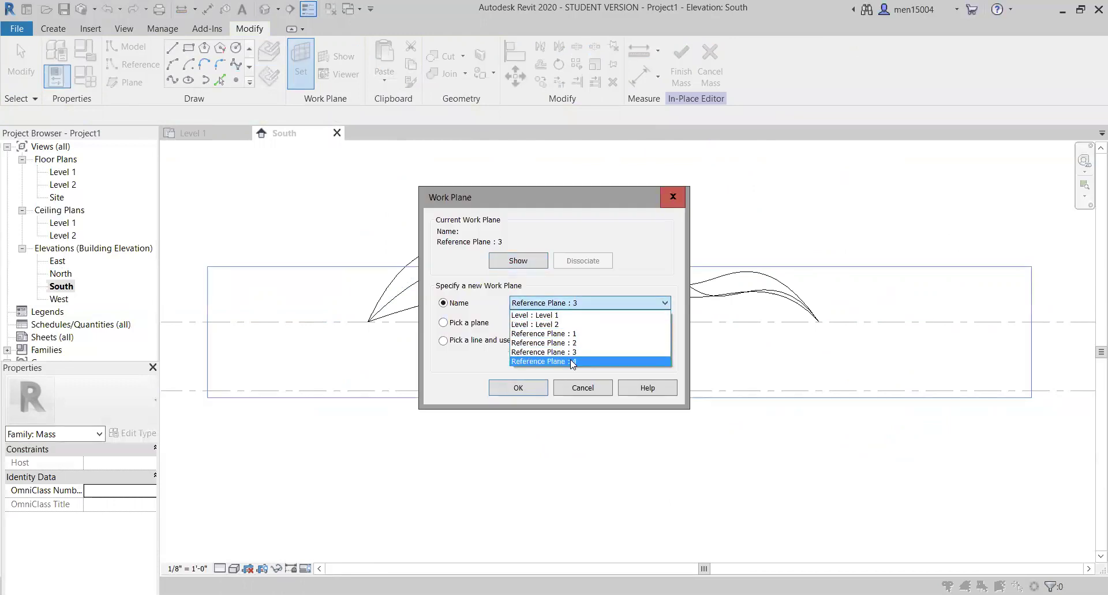
left_click(573, 364)
left_click(537, 388)
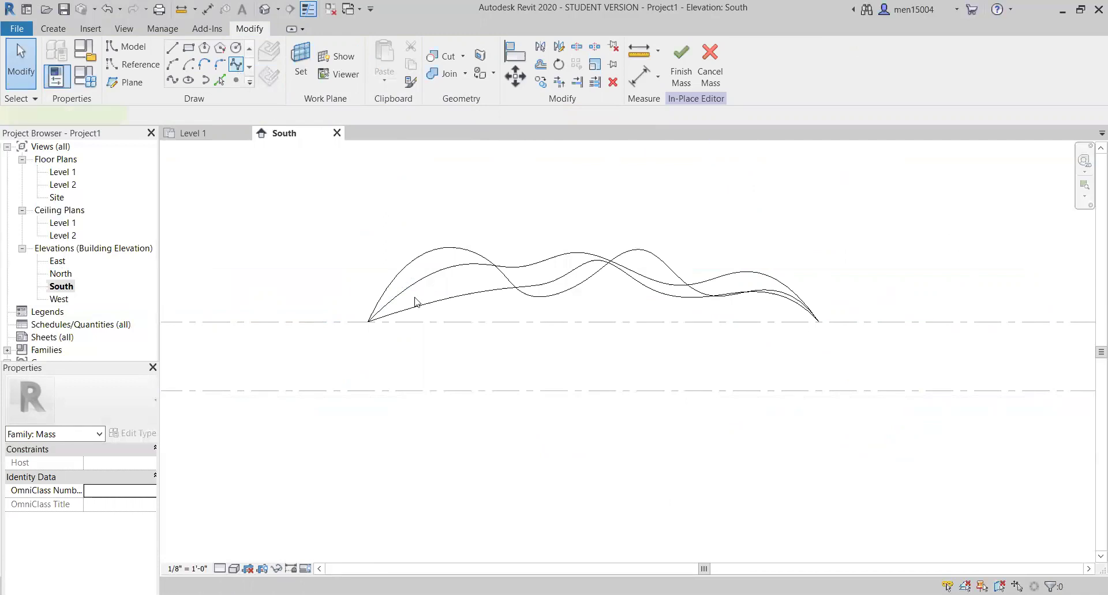
Step: Sketch a fourth wavy profile as two chained splines between the same two end points on the Level 2 line
left_click(368, 322)
left_click(475, 322)
left_click(536, 265)
left_click(590, 306)
left_click(629, 301)
left_click(683, 247)
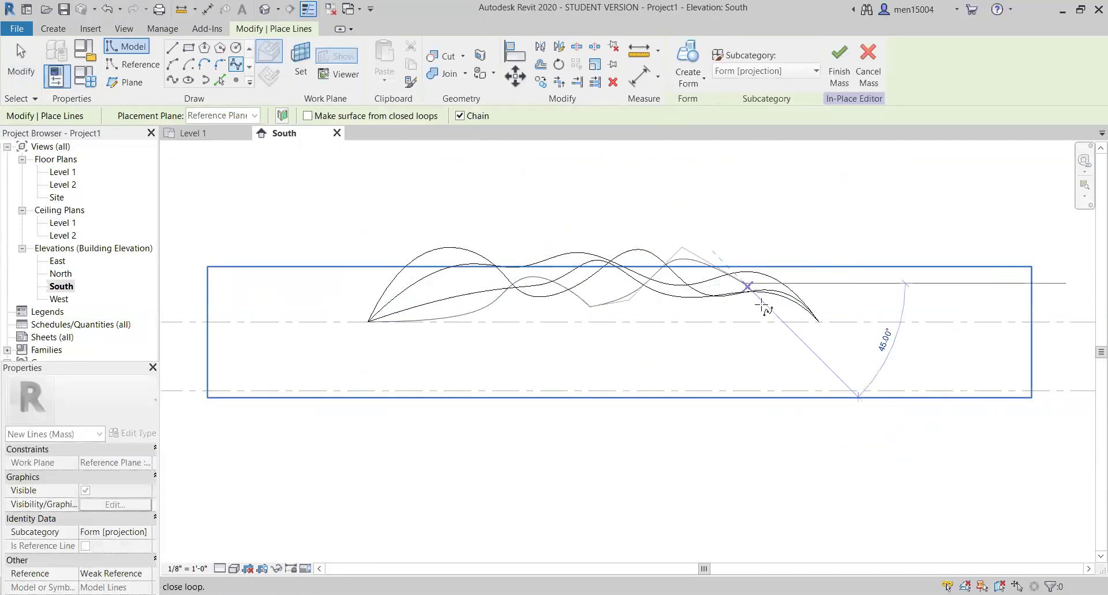
left_click(819, 321)
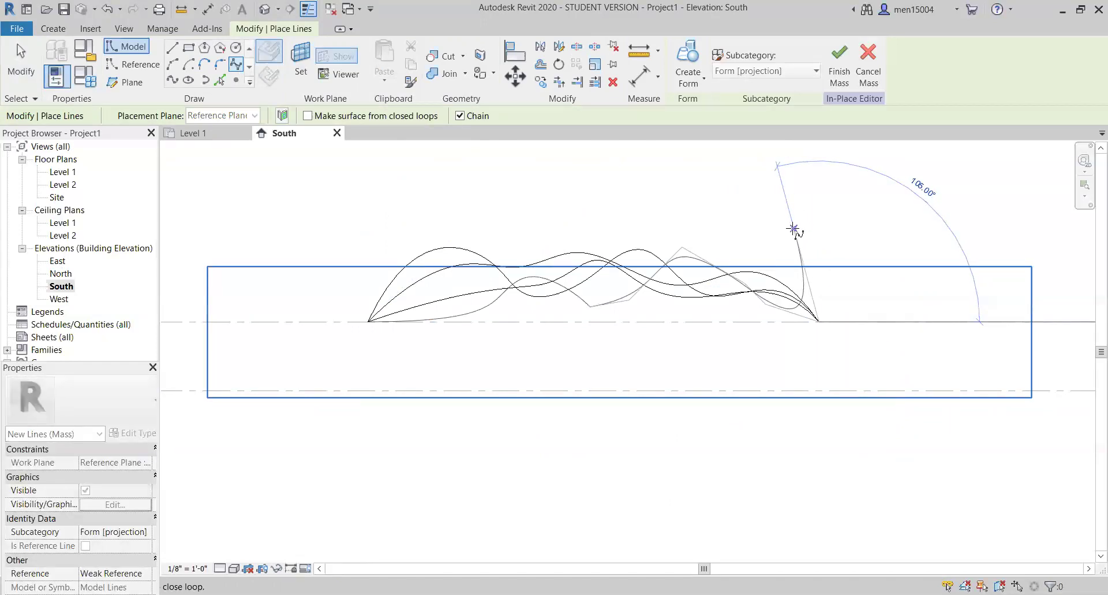
key("Escape")
key("Escape")
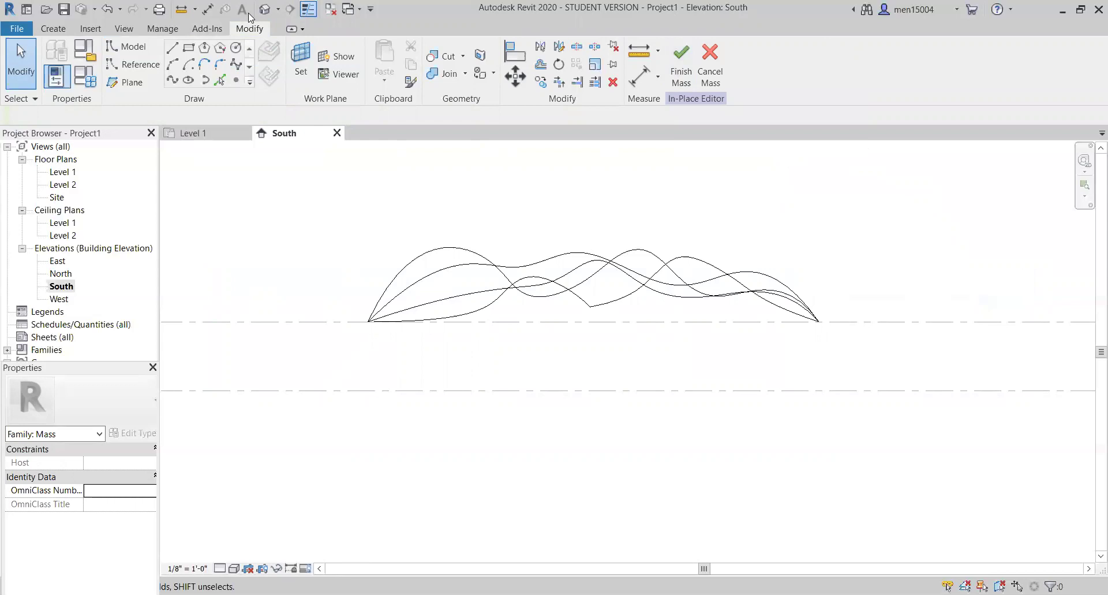
Step: Open the default 3D view and create a form from all the spline profiles selected together
left_click(264, 8)
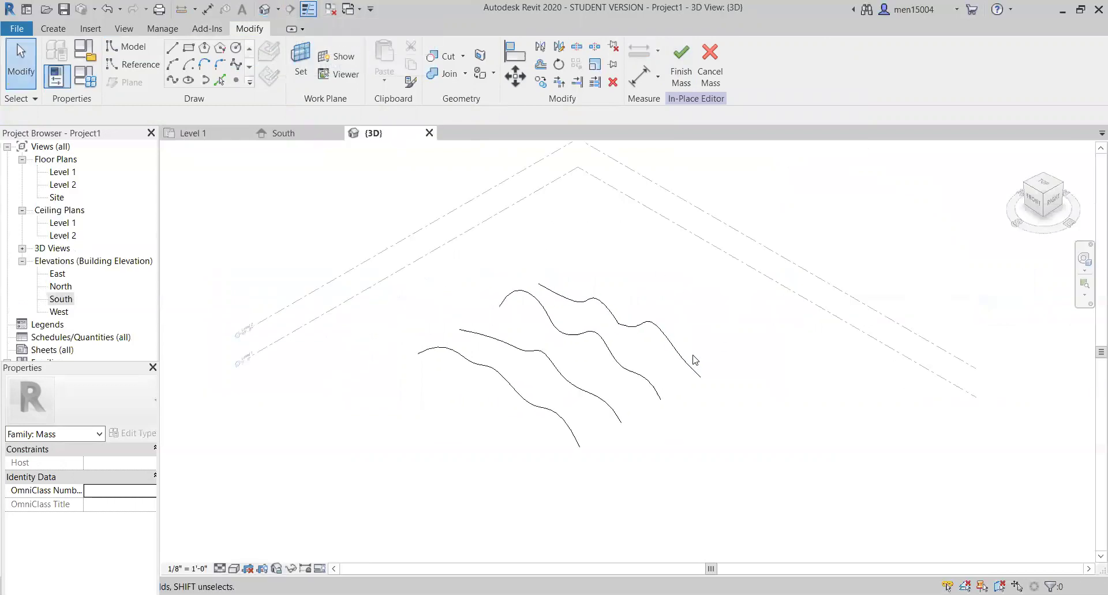
left_click_drag(803, 403, 442, 291)
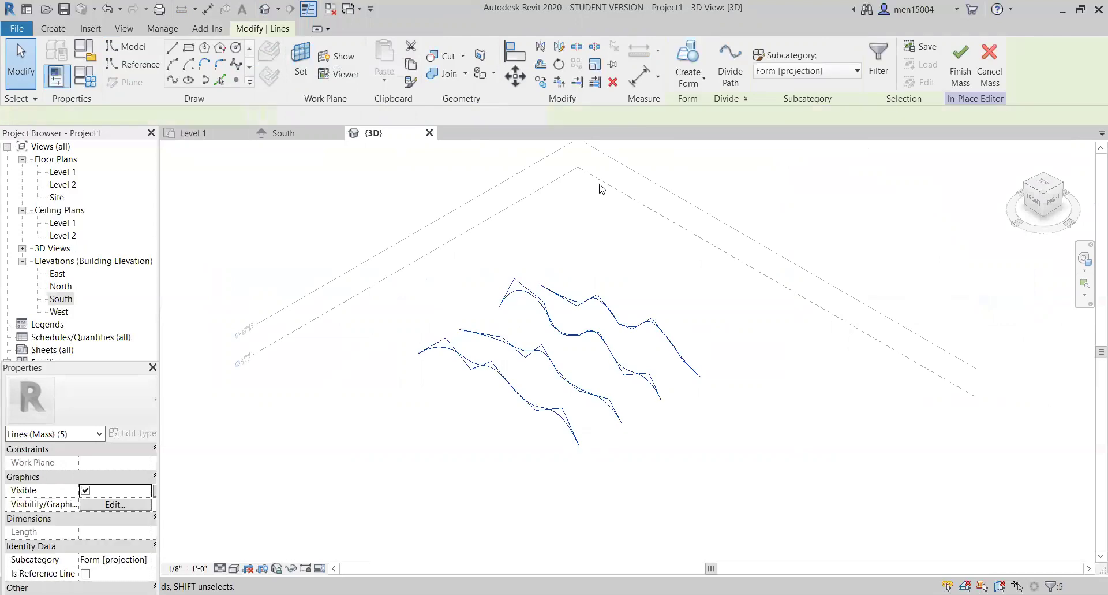
left_click(693, 60)
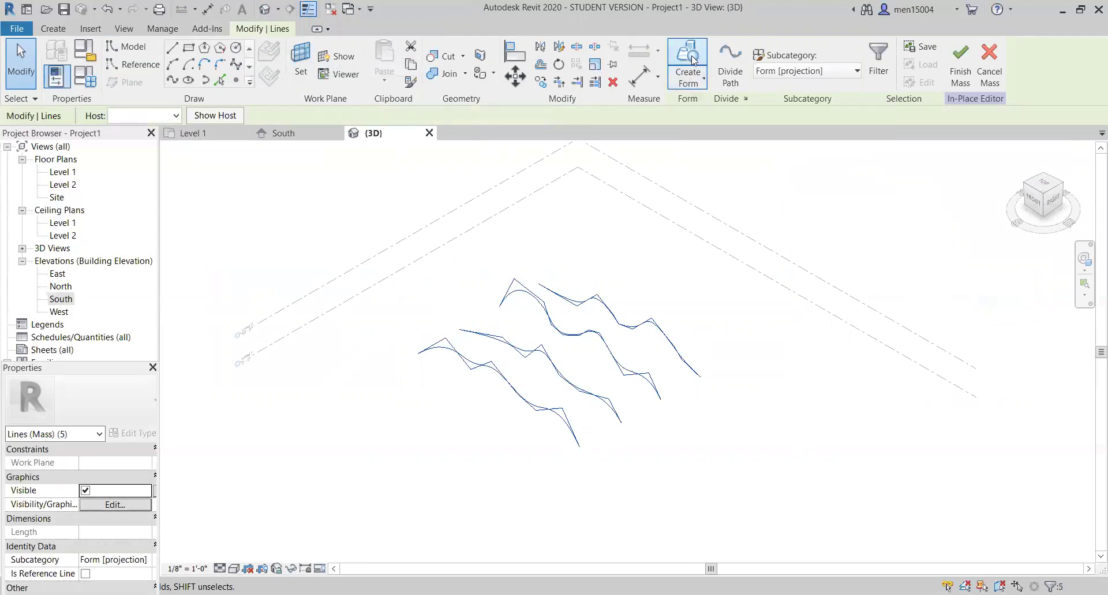
Step: Finish the in-place mass after checking the new wavy form in 3D
scroll(683, 349, "up", 4)
scroll(769, 273, "down", 3)
mouse_move(1042, 194)
left_mouse_down()
mouse_move(1022, 227)
mouse_move(973, 186)
mouse_move(932, 234)
mouse_move(904, 186)
left_mouse_up()
left_click_drag(1031, 272, 1027, 306)
scroll(697, 329, "up", 5)
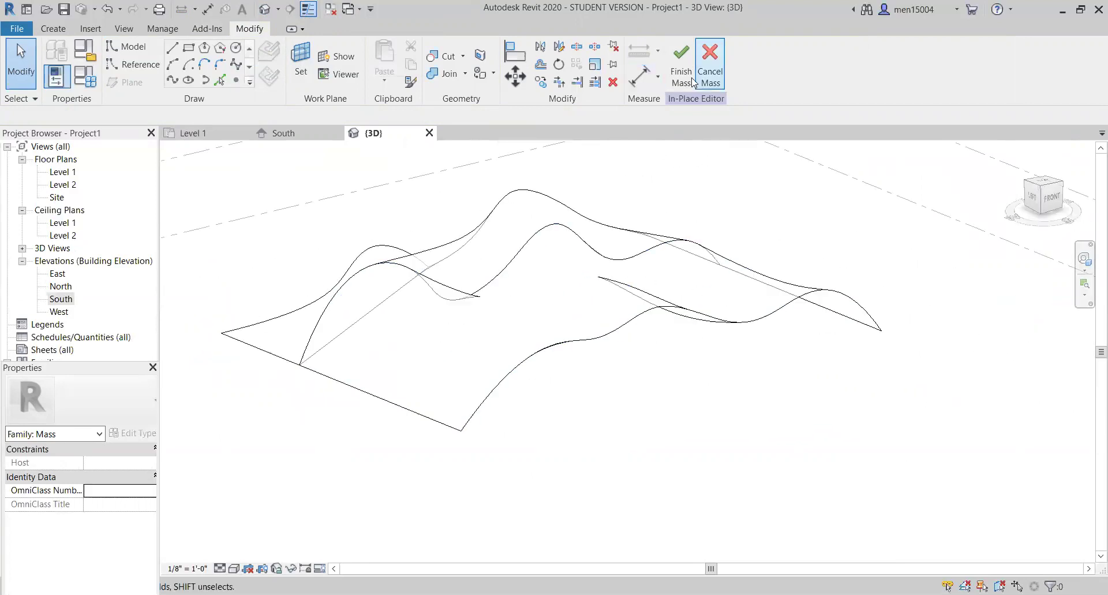
scroll(597, 224, "down", 2)
middle_click_drag(595, 221, 626, 252)
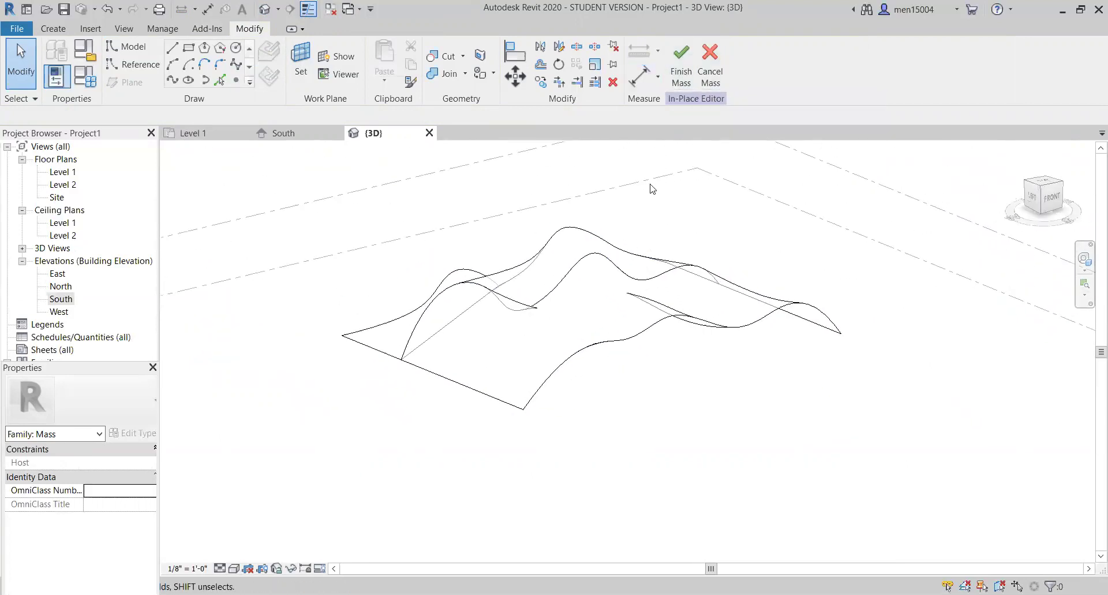
left_click(681, 74)
Step: Reopen the wavy mass for in-place editing and select the whole form
scroll(747, 286, "down", 2)
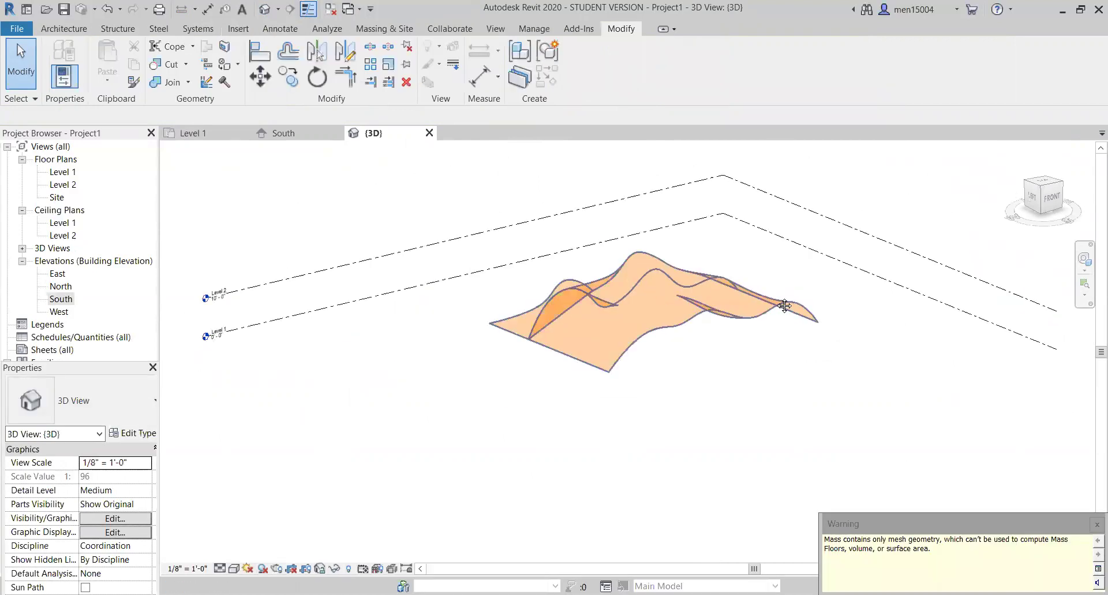
middle_click_drag(784, 345, 789, 376)
left_click_drag(1049, 210, 1003, 217)
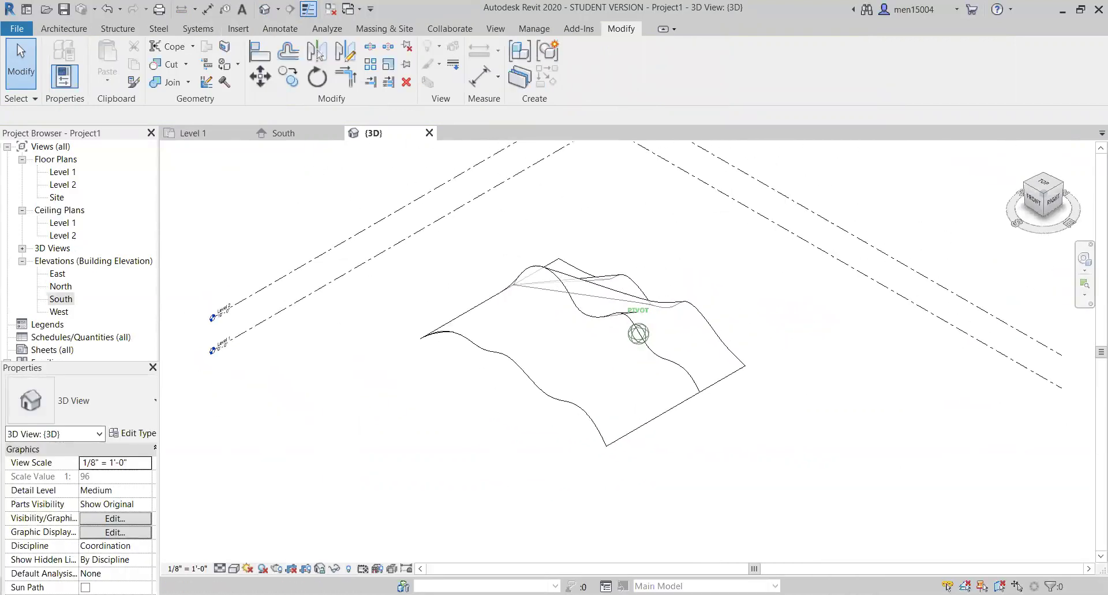
left_click(711, 392)
scroll(760, 381, "up", 2)
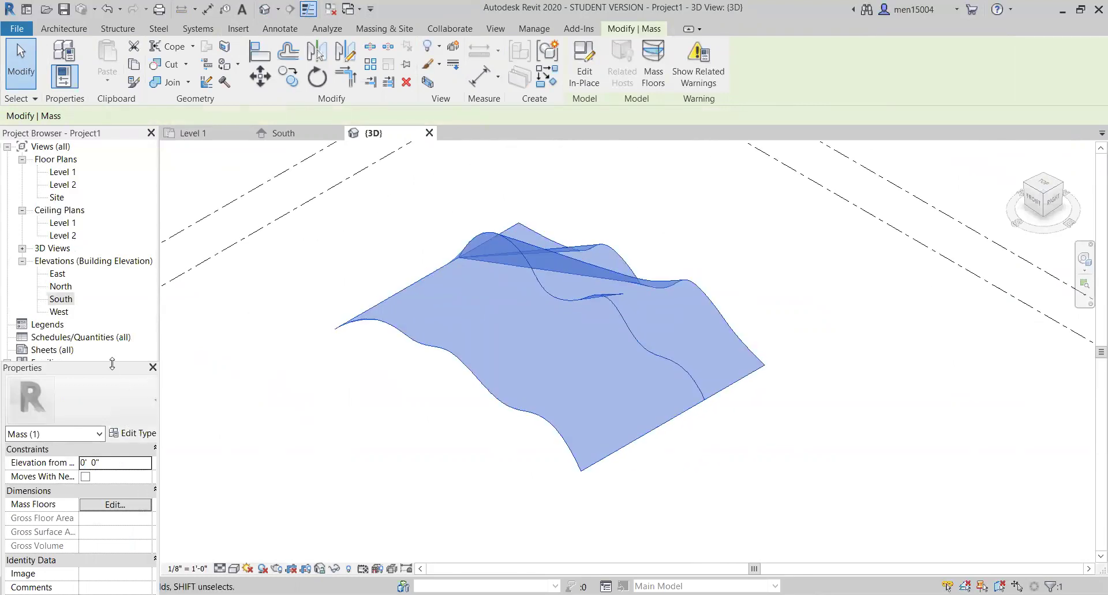
left_click(445, 370)
left_click(555, 315)
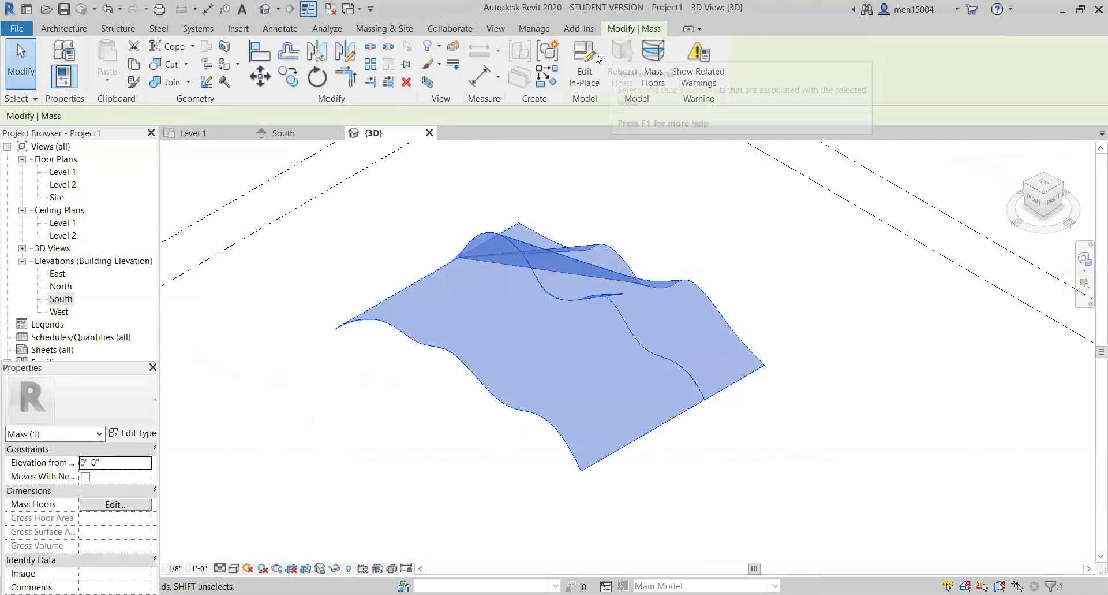
double_click(653, 353)
left_click_drag(767, 472, 462, 224)
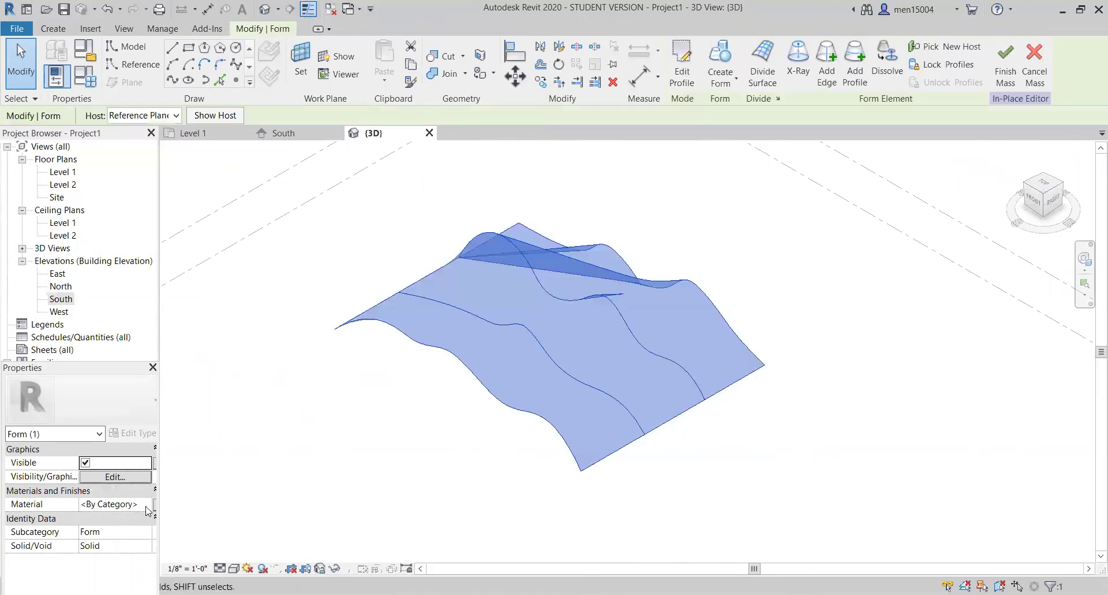
Step: Search the materials for "roof", assign the Roofs material to the form and finish the mass edit
left_click(147, 508)
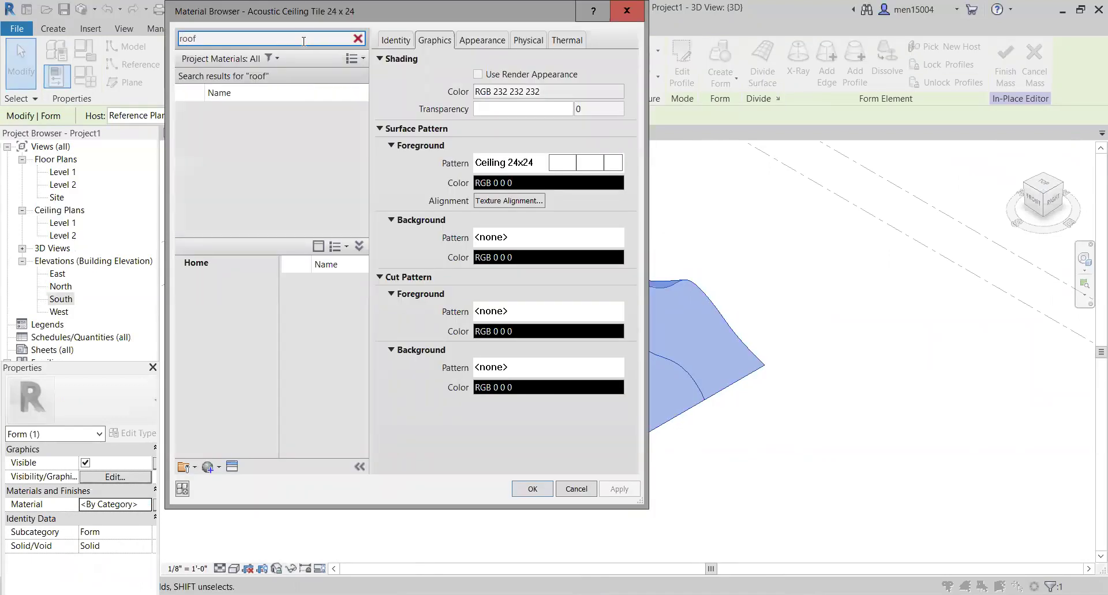
left_click(295, 104)
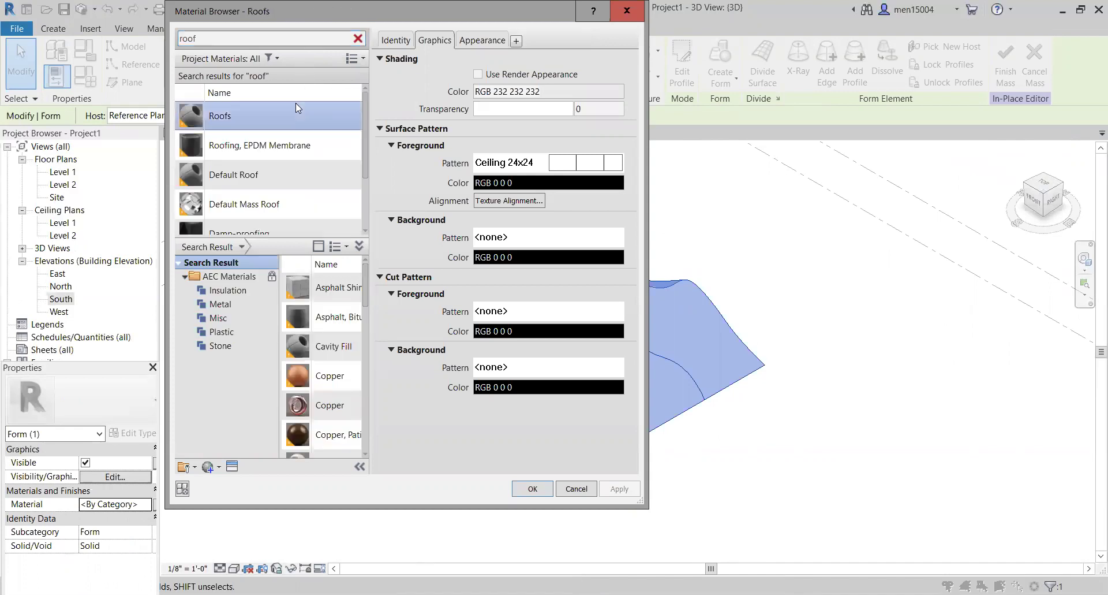
left_click(531, 488)
left_click(755, 426)
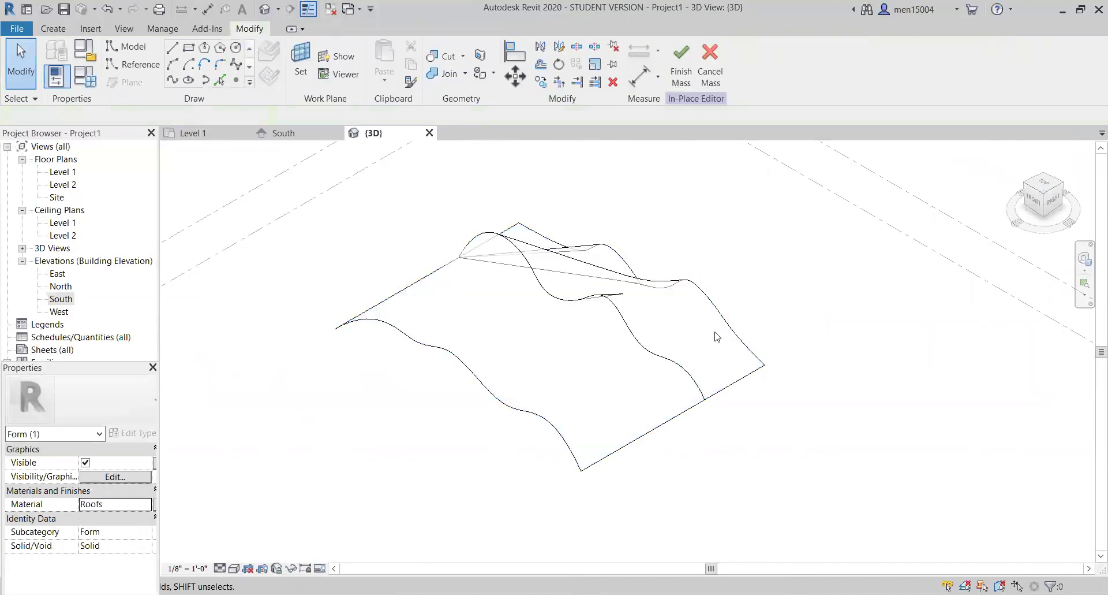
left_click(782, 322)
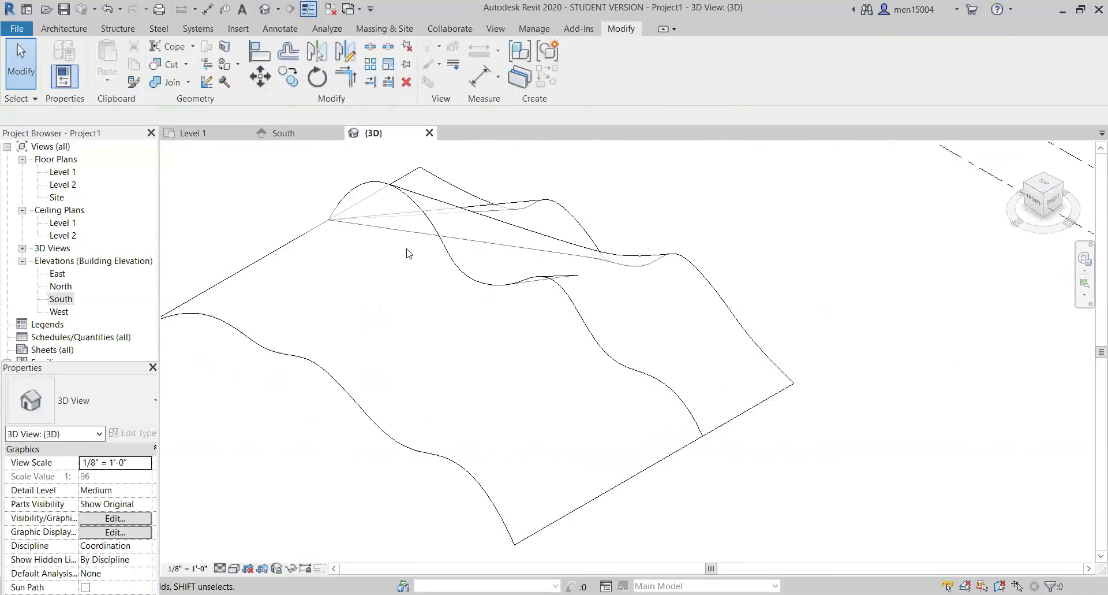
Step: Set the 3D view's visual style to Realistic and view the finished mass from the front
scroll(395, 263, "down", 2)
left_click(237, 570)
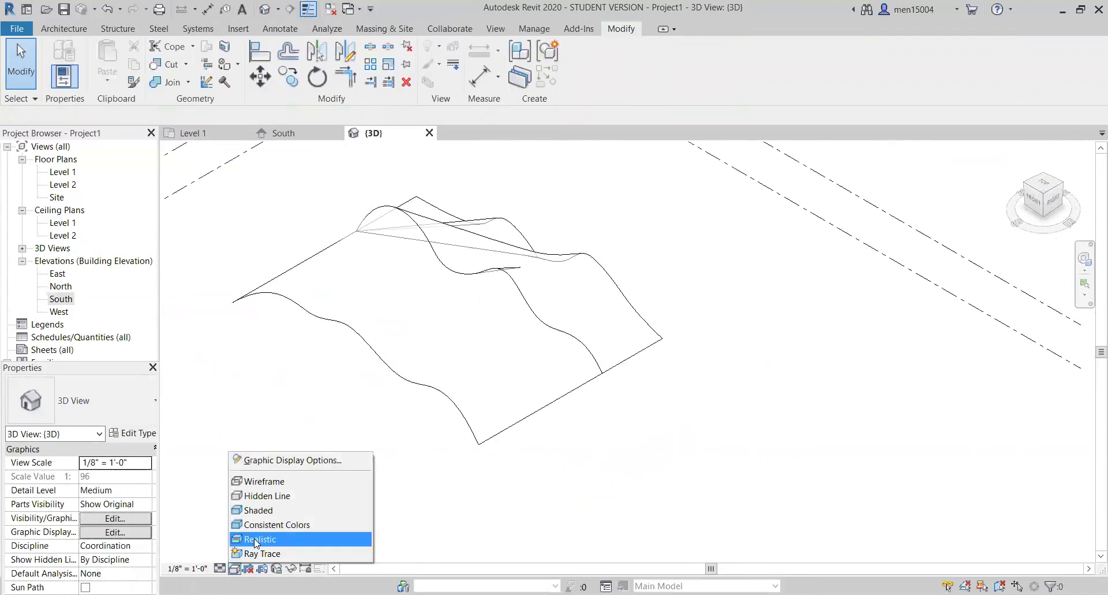
left_click(257, 538)
scroll(499, 223, "up", 1)
scroll(498, 223, "down", 2)
mouse_move(1045, 198)
left_mouse_down()
mouse_move(1047, 159)
mouse_move(1079, 158)
mouse_move(1097, 202)
mouse_move(1063, 178)
left_mouse_up()
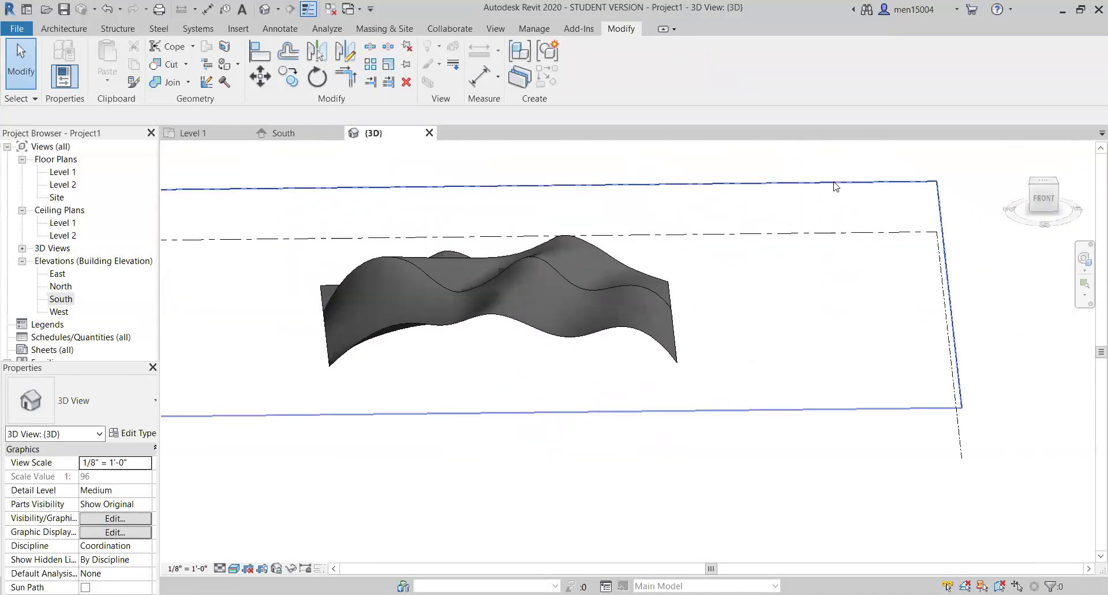